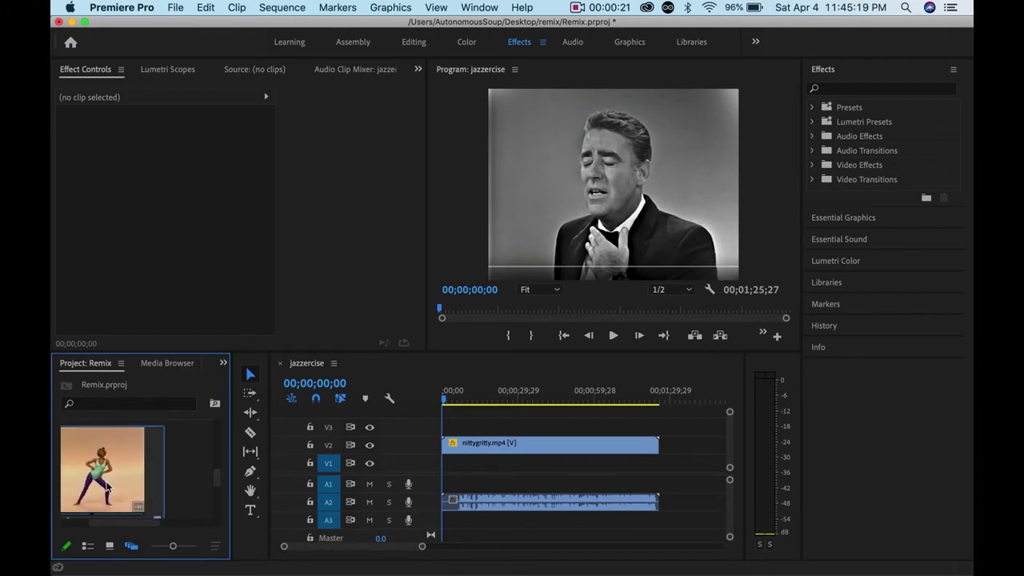
- Place the jazzercise2.mp4 clip on track V3 at the start of the jazzercise sequence, with the whole clip in view
{"action": "left_click", "coordinate": [132, 484]}
{"action": "left_click_drag", "start_coordinate": [147, 481], "coordinate": [479, 427]}
{"action": "left_click", "coordinate": [490, 427]}
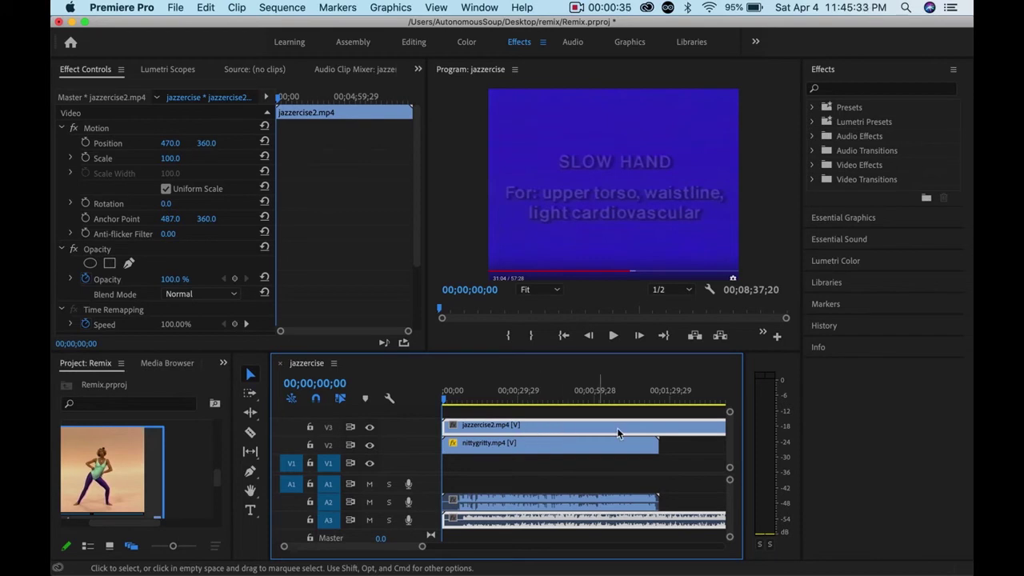
{"action": "scroll", "coordinate": [608, 431], "scroll_direction": "right", "scroll_amount": 5}
{"action": "scroll", "coordinate": [617, 432], "scroll_direction": "right", "scroll_amount": 7}
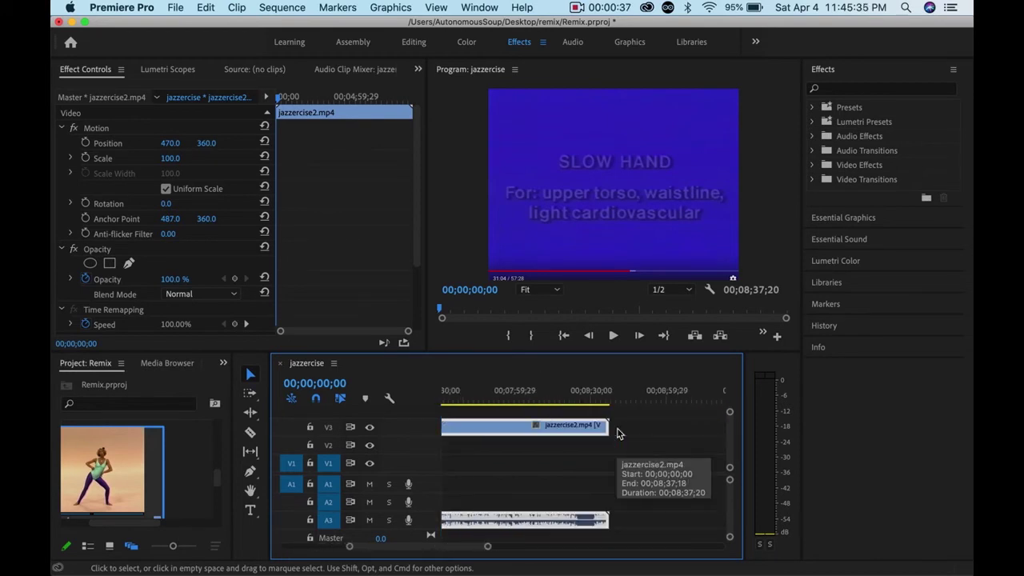
{"action": "scroll", "coordinate": [618, 432], "scroll_direction": "left", "scroll_amount": 3}
{"action": "left_click_drag", "start_coordinate": [481, 551], "coordinate": [600, 549]}
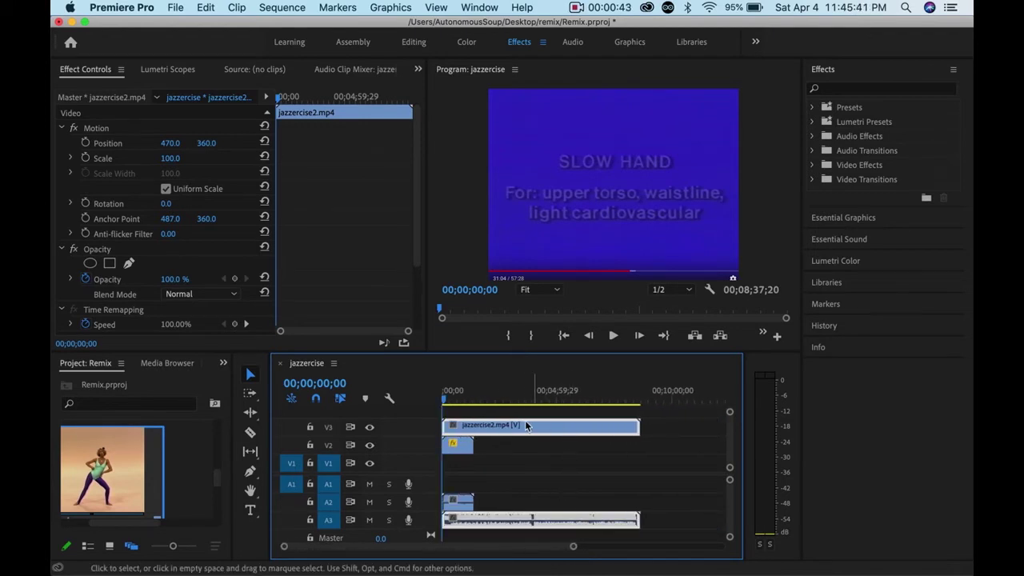
- Slow the nittygritty.mp4 clip on track V2 to 50% speed
{"action": "left_click", "coordinate": [468, 452]}
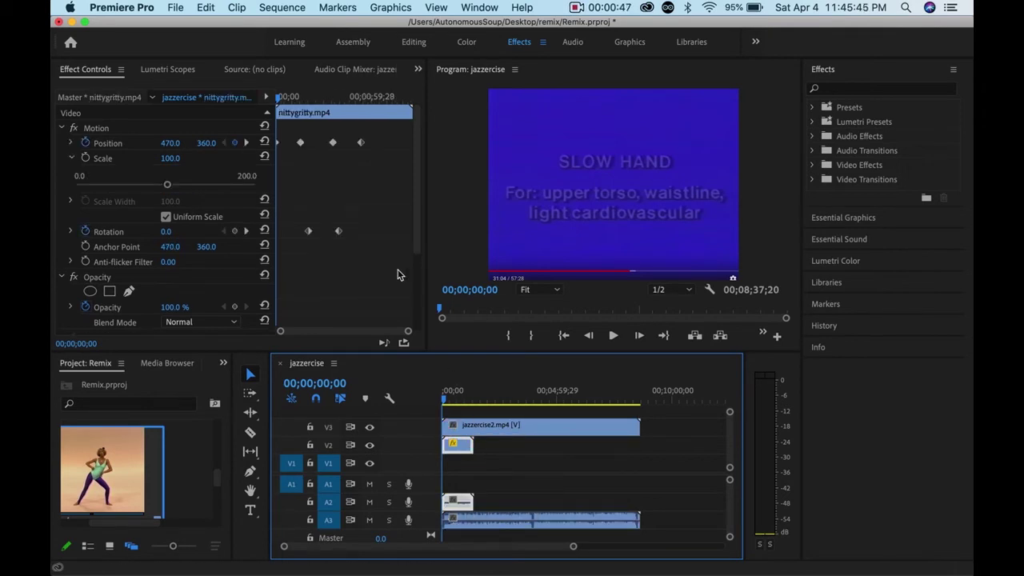
{"action": "left_click", "coordinate": [284, 8]}
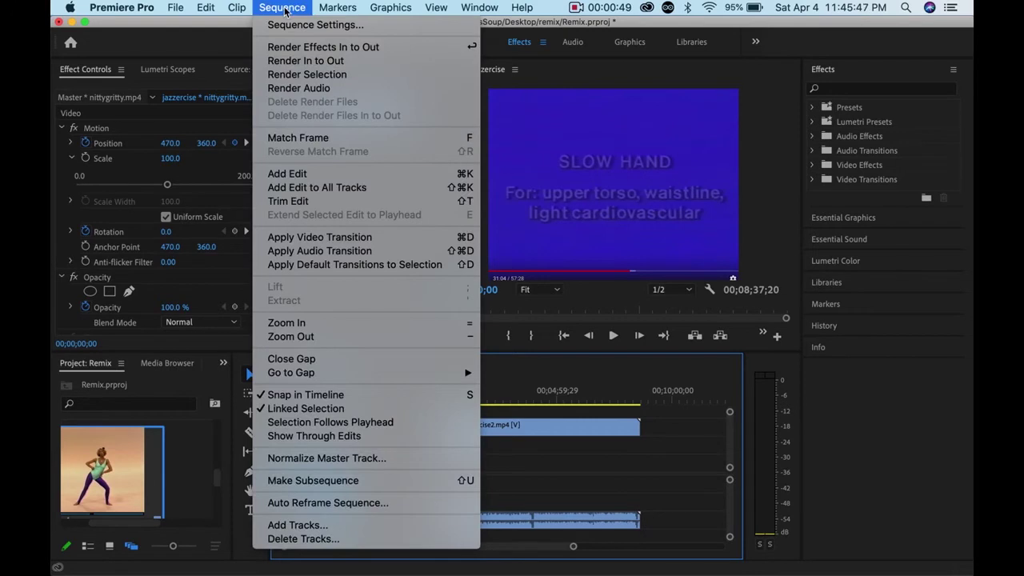
{"action": "mouse_move", "coordinate": [240, 10]}
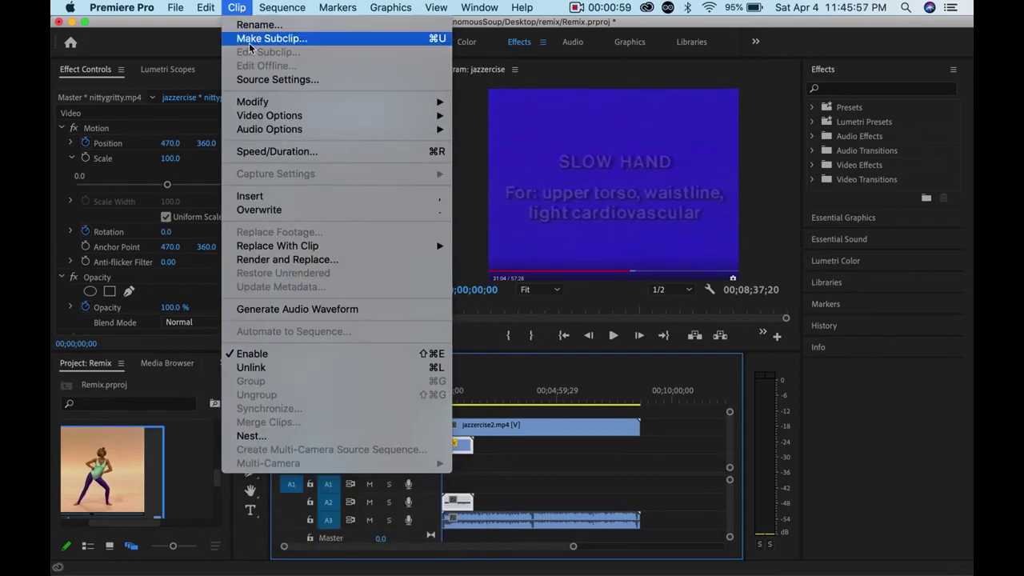
{"action": "left_click", "coordinate": [243, 152]}
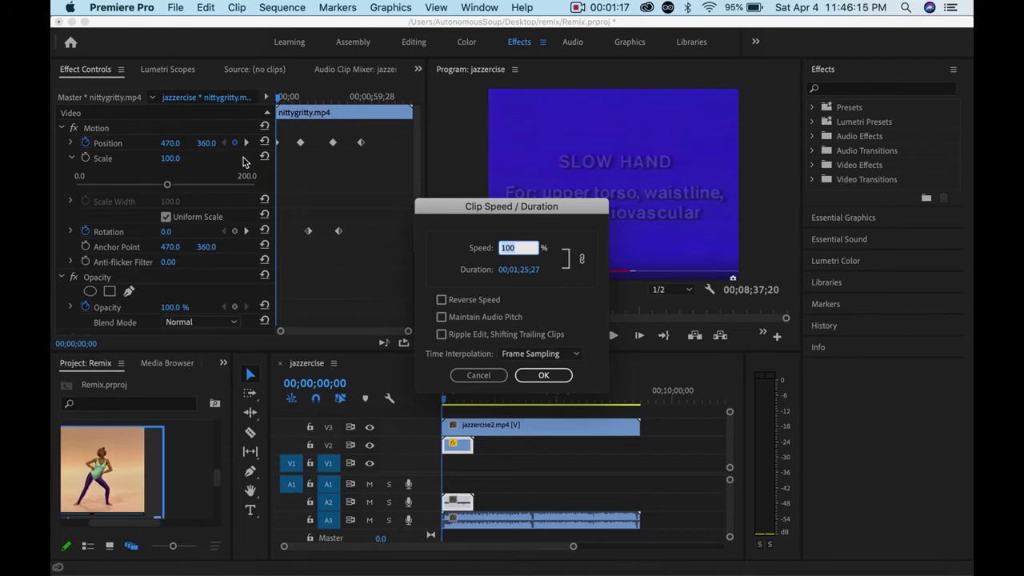
{"action": "type", "text": "50"}
{"action": "key", "text": "BackSpace"}
{"action": "key", "text": "BackSpace"}
{"action": "type", "text": "1"}
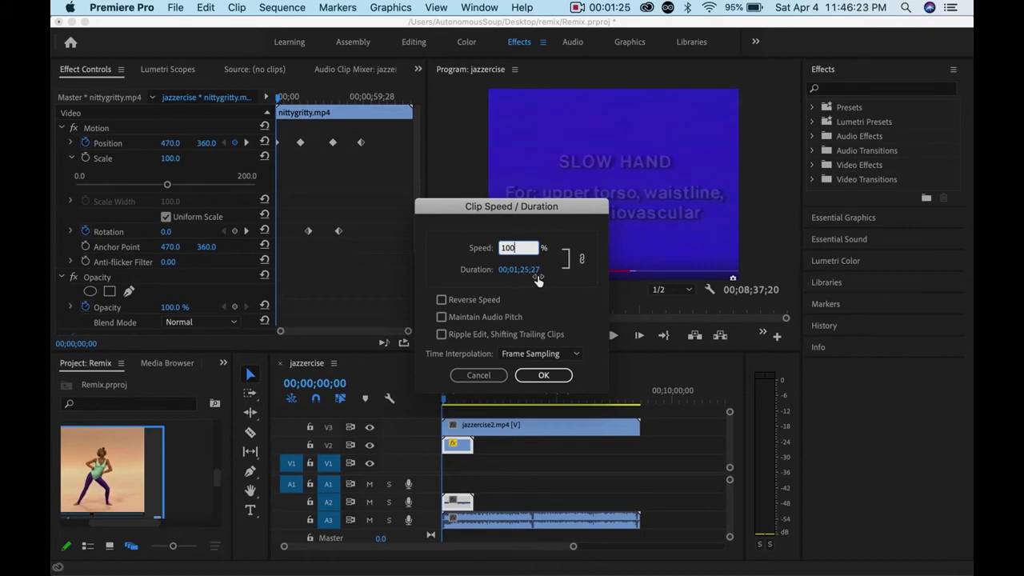
{"action": "key", "text": "BackSpace"}
{"action": "key", "text": "BackSpace"}
{"action": "type", "text": "50"}
{"action": "left_click", "coordinate": [544, 376]}
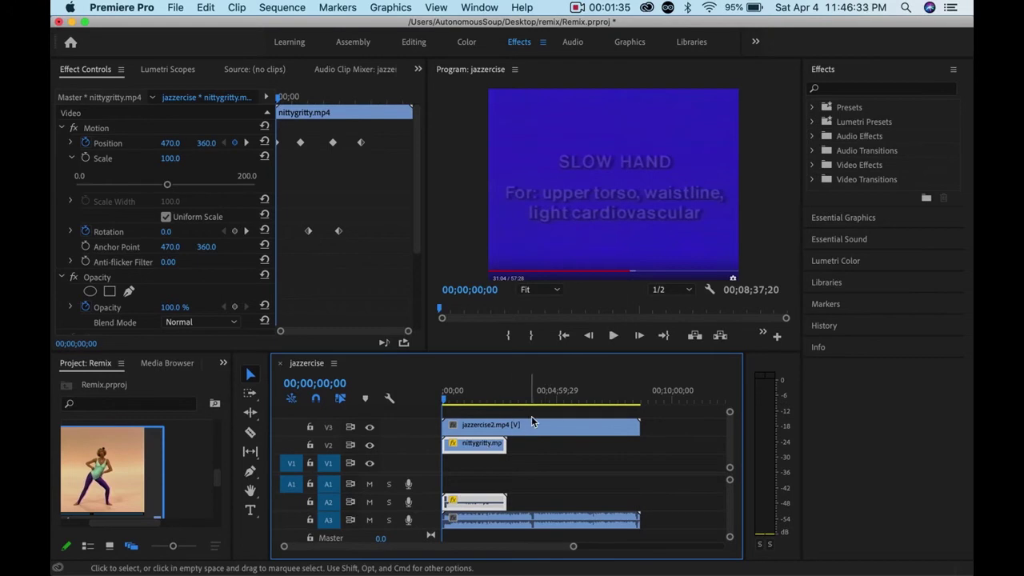
- Speed up the jazzercise2.mp4 clip on track V3 to 200%
{"action": "left_click", "coordinate": [555, 429]}
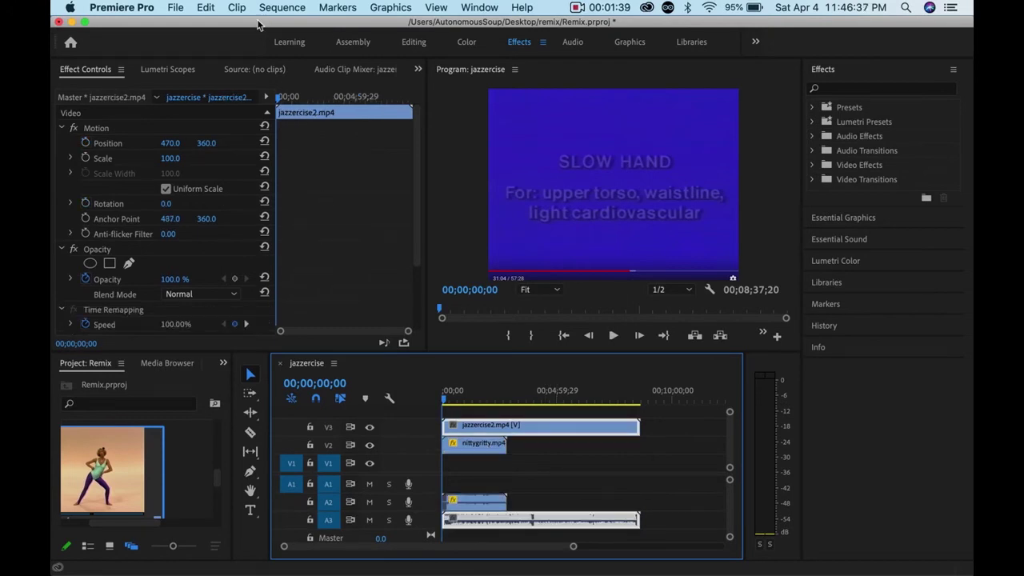
{"action": "left_click", "coordinate": [237, 7]}
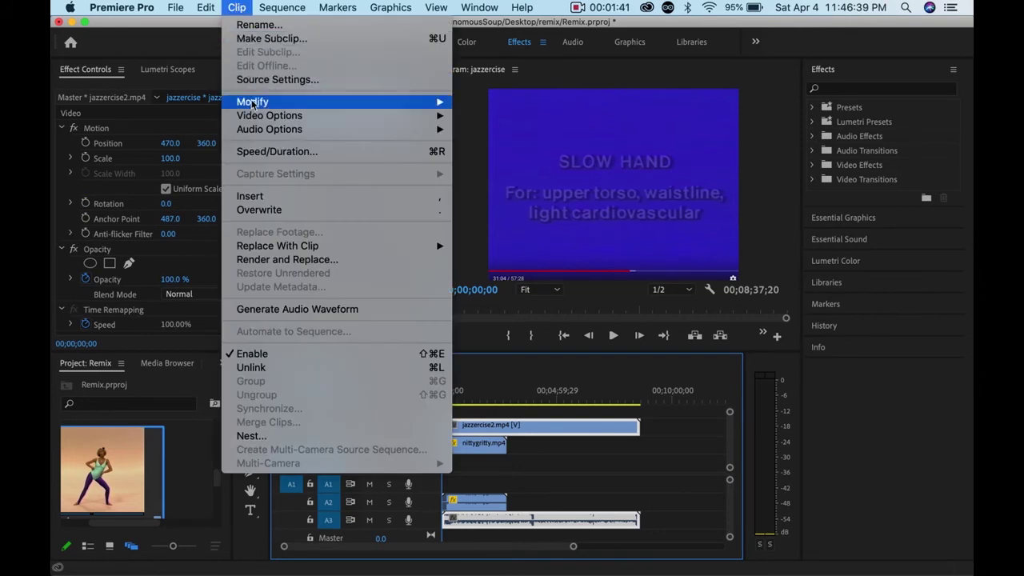
{"action": "left_click", "coordinate": [261, 151]}
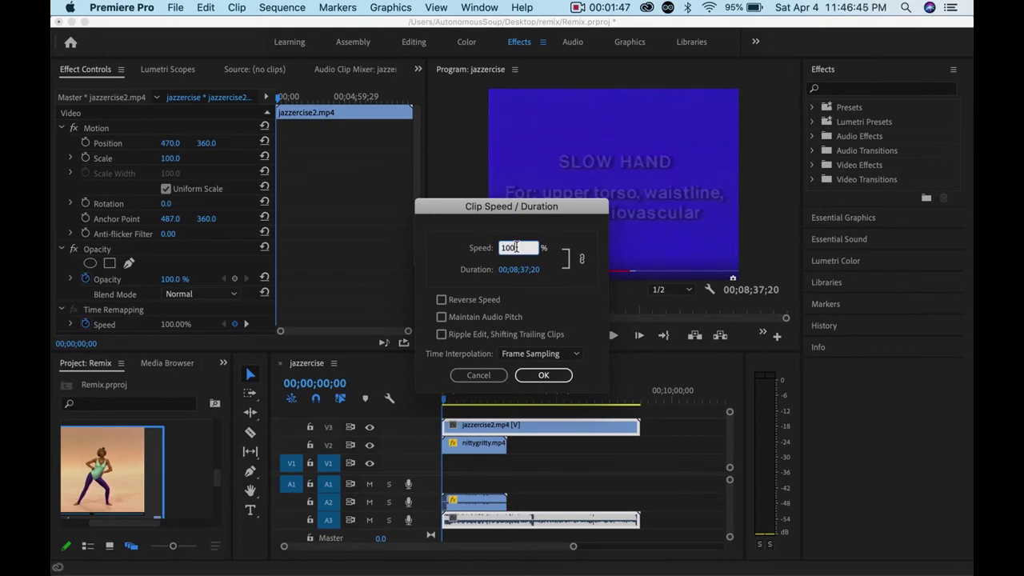
{"action": "type", "text": "2"}
{"action": "left_click", "coordinate": [549, 376]}
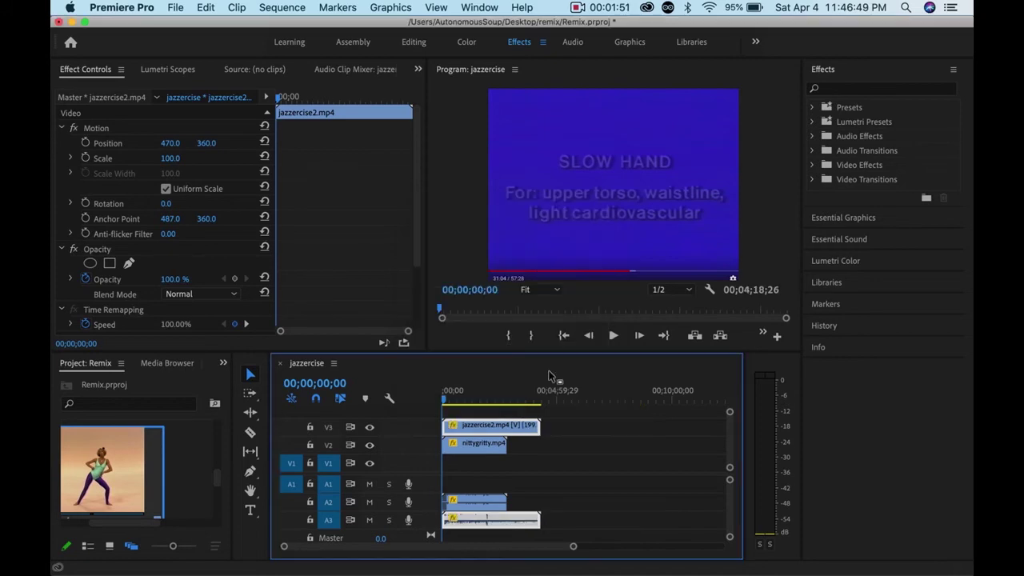
- Paste a copy of the nittygritty.mp4 clip directly after the original and move its video onto track V2
{"action": "left_click", "coordinate": [485, 446]}
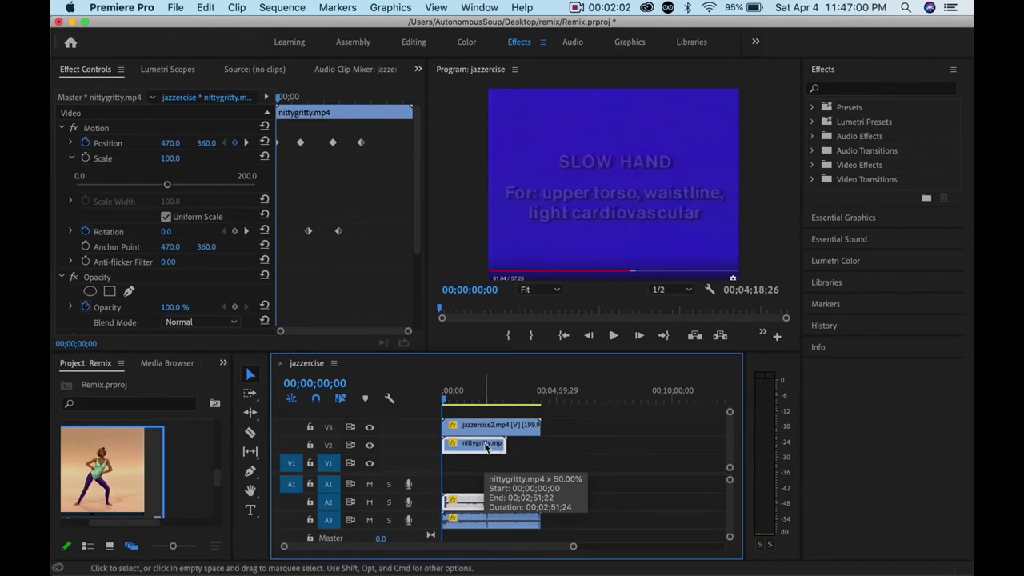
{"action": "left_click", "coordinate": [507, 398]}
{"action": "key", "text": "super+v"}
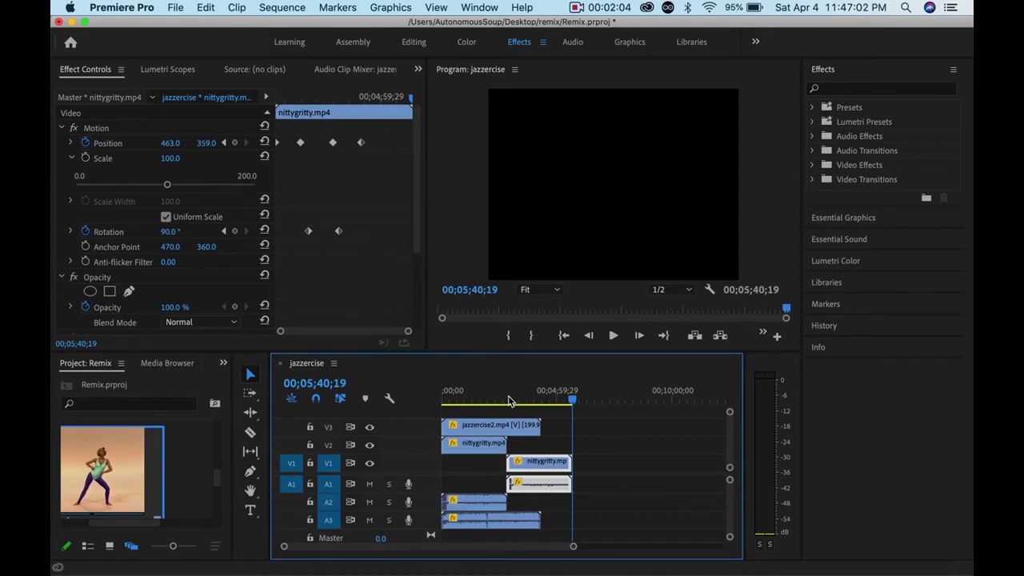
{"action": "mouse_move", "coordinate": [531, 466]}
{"action": "left_mouse_down"}
{"action": "mouse_move", "coordinate": [531, 478]}
{"action": "mouse_move", "coordinate": [532, 456]}
{"action": "left_mouse_up"}
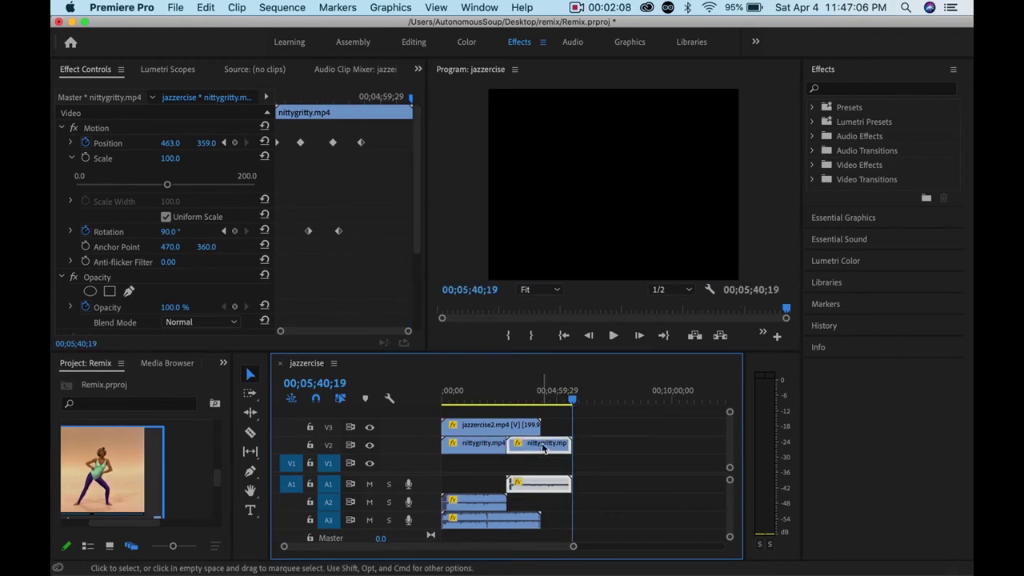
- Set the speed of the second nittygritty.mp4 clip to 90%
{"action": "left_click", "coordinate": [274, 7]}
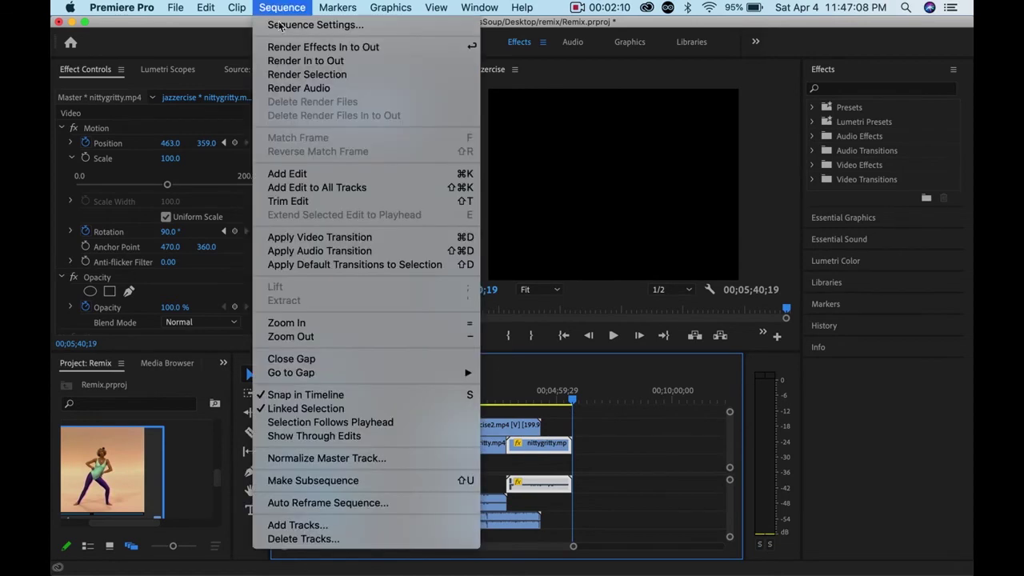
{"action": "mouse_move", "coordinate": [236, 8]}
{"action": "left_click", "coordinate": [256, 152]}
{"action": "type", "text": "100"}
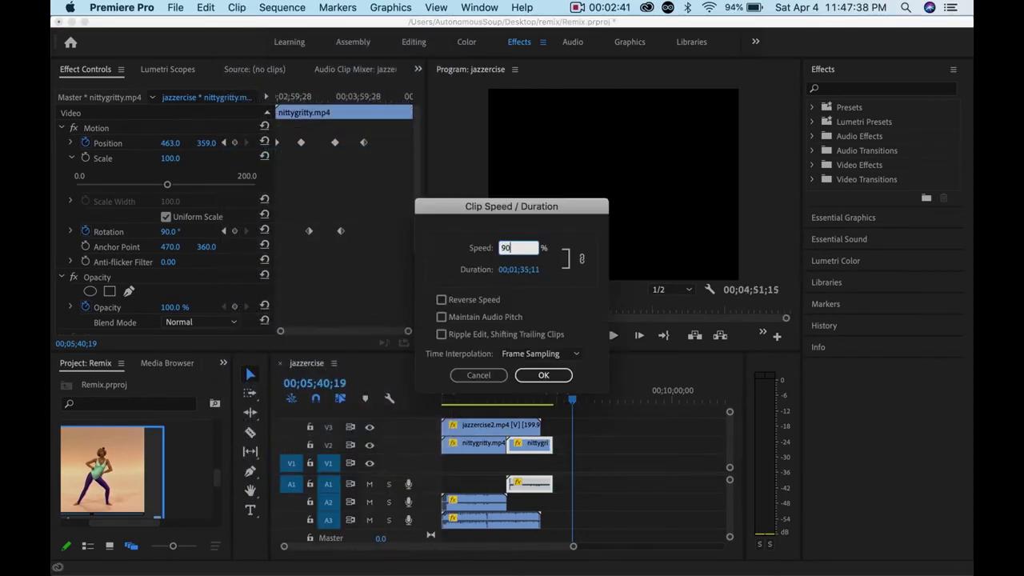
{"action": "left_click", "coordinate": [533, 375]}
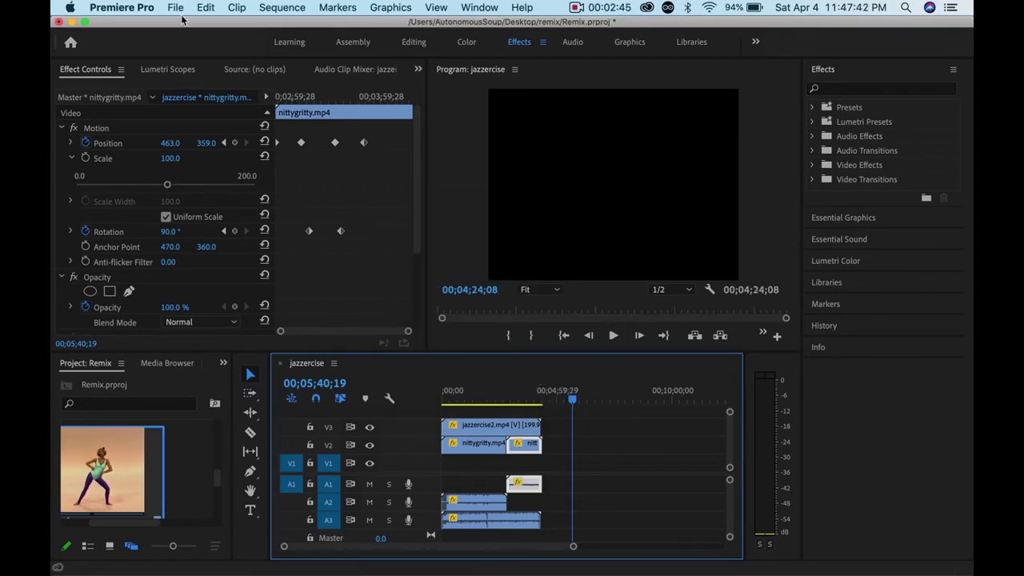
- Reverse the playback of the second nittygritty.mp4 clip with the Reverse Speed option
{"action": "left_click", "coordinate": [238, 7]}
{"action": "left_click", "coordinate": [277, 152]}
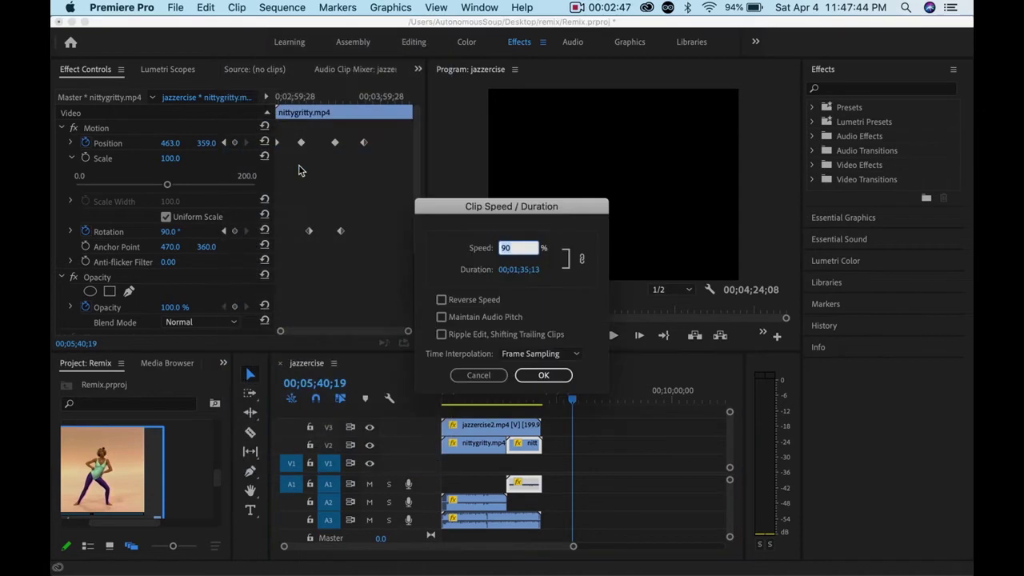
{"action": "left_click", "coordinate": [441, 300]}
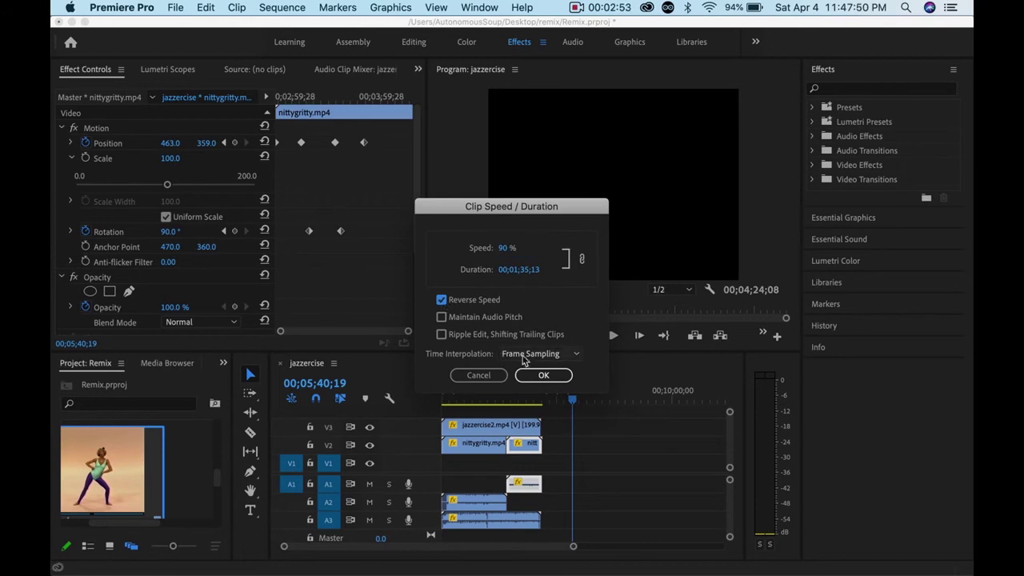
{"action": "left_click", "coordinate": [543, 375]}
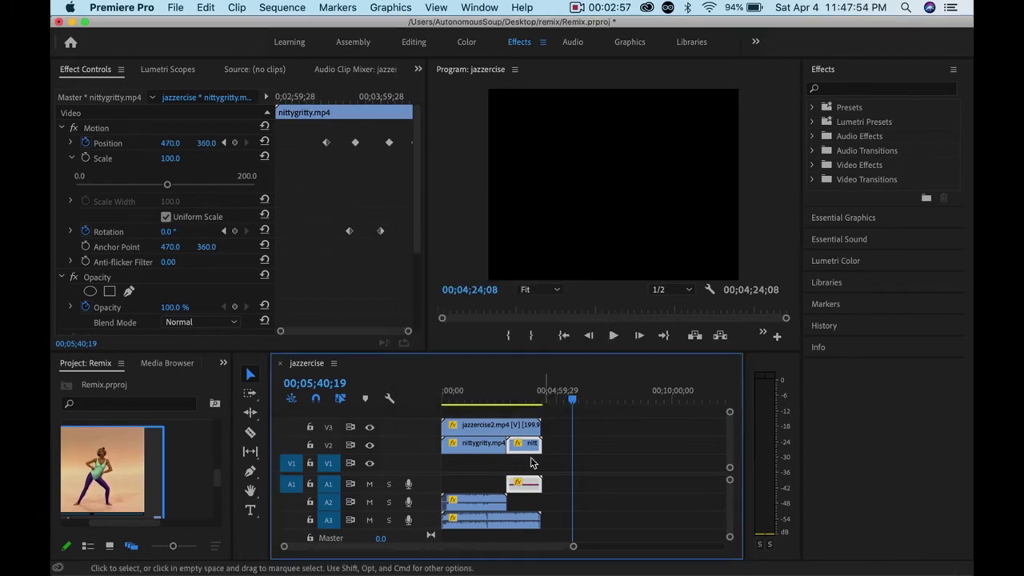
- Cut the jazzercise2.mp4 clip on track V3 into five segments with the Razor tool, then return to the Selection tool
{"action": "left_click", "coordinate": [493, 400]}
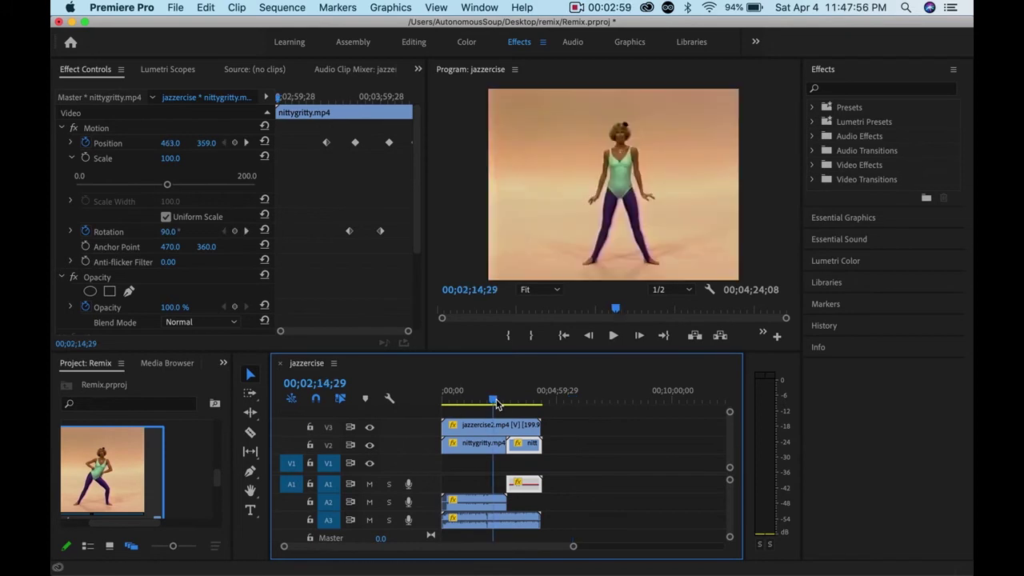
{"action": "left_click_drag", "start_coordinate": [494, 400], "coordinate": [482, 400]}
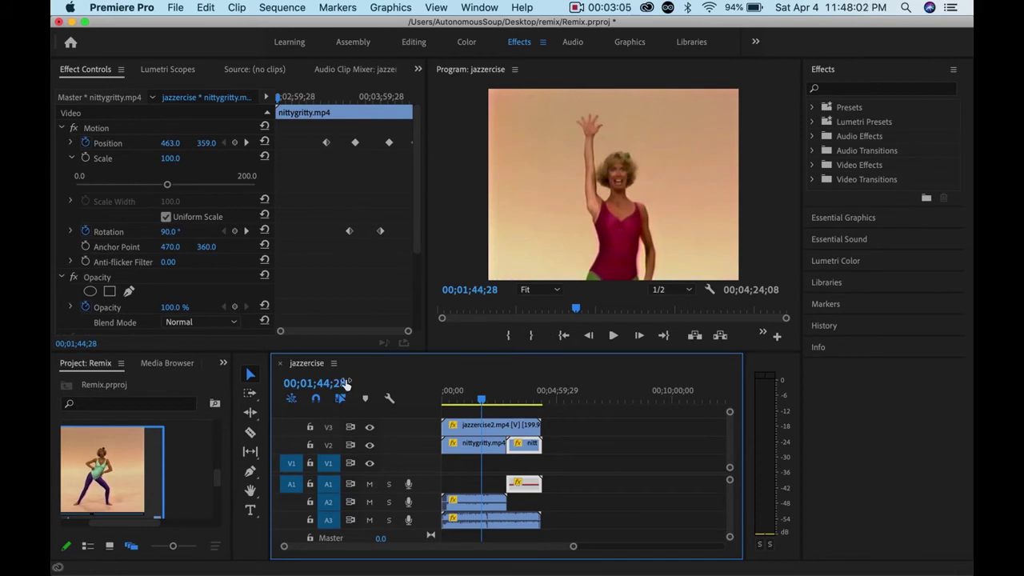
{"action": "left_click", "coordinate": [250, 432]}
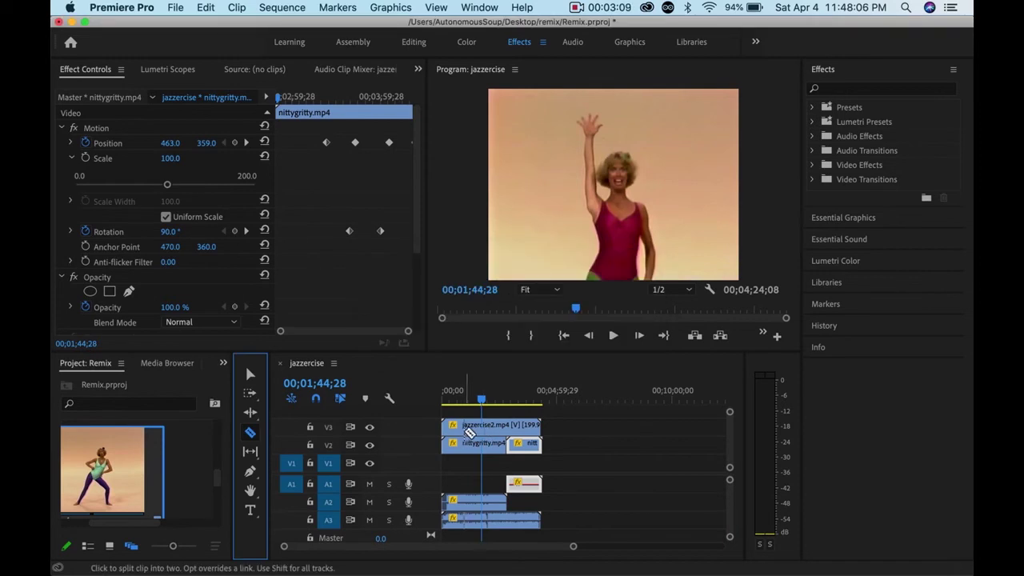
{"action": "left_click", "coordinate": [468, 429]}
{"action": "left_click", "coordinate": [484, 429]}
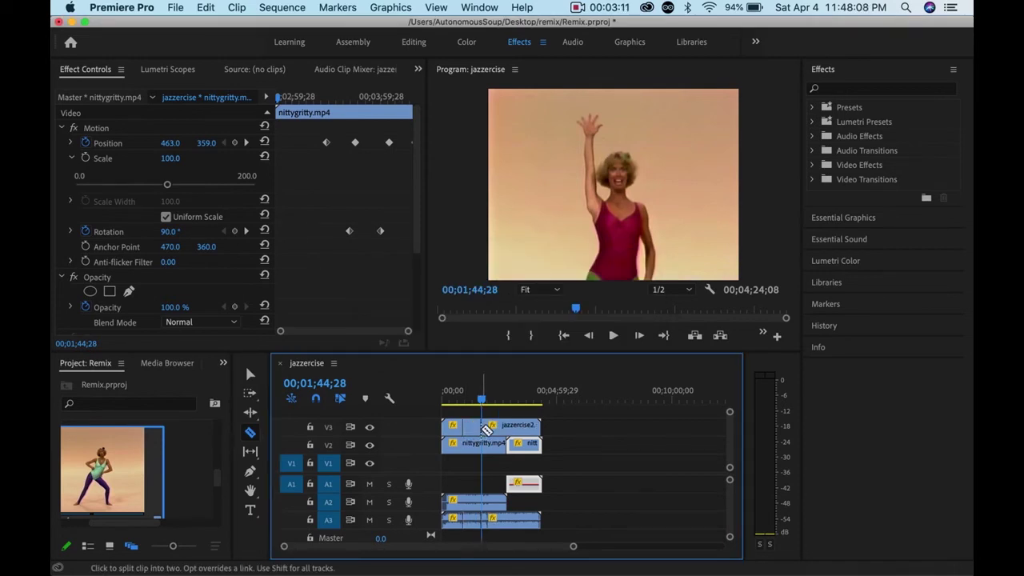
{"action": "left_click", "coordinate": [515, 428]}
{"action": "left_click", "coordinate": [533, 428]}
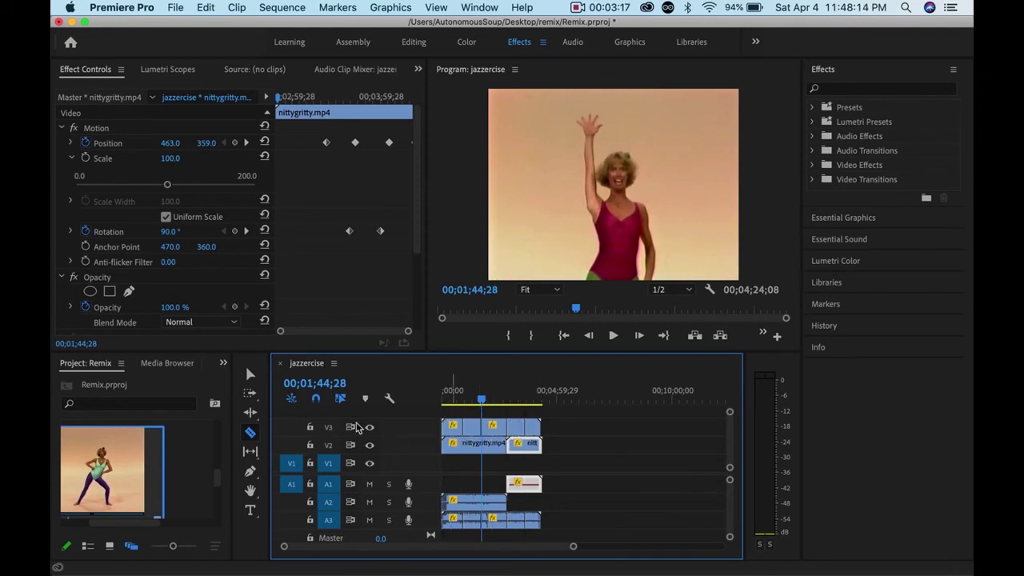
{"action": "left_click", "coordinate": [251, 434]}
{"action": "key", "text": "v"}
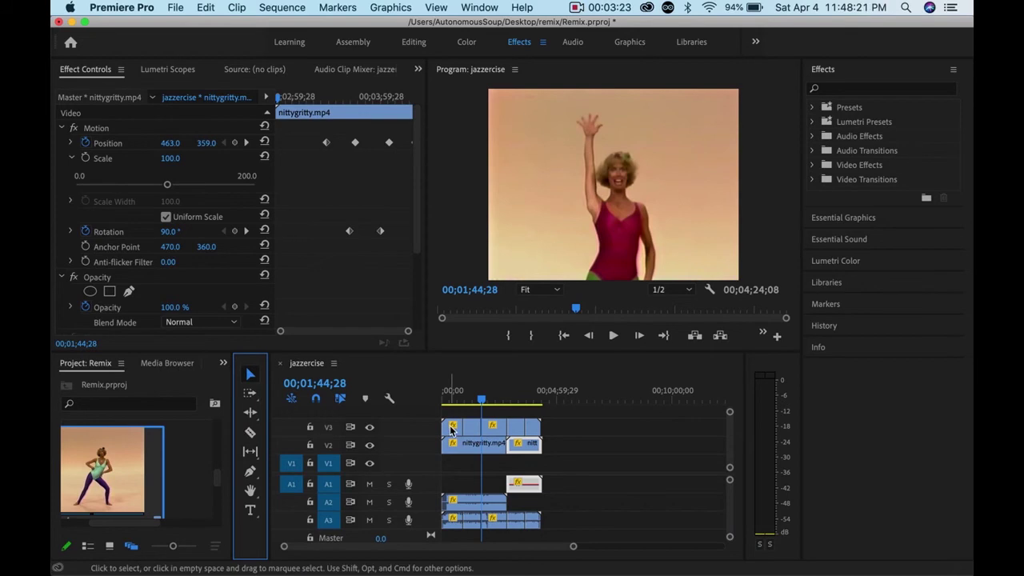
- Try the Dissolve and Darken blend modes on the first jazzercise2.mp4 segment at about 00;00;22;15, and set it to Multiply
{"action": "left_click", "coordinate": [452, 426]}
{"action": "left_click", "coordinate": [450, 400]}
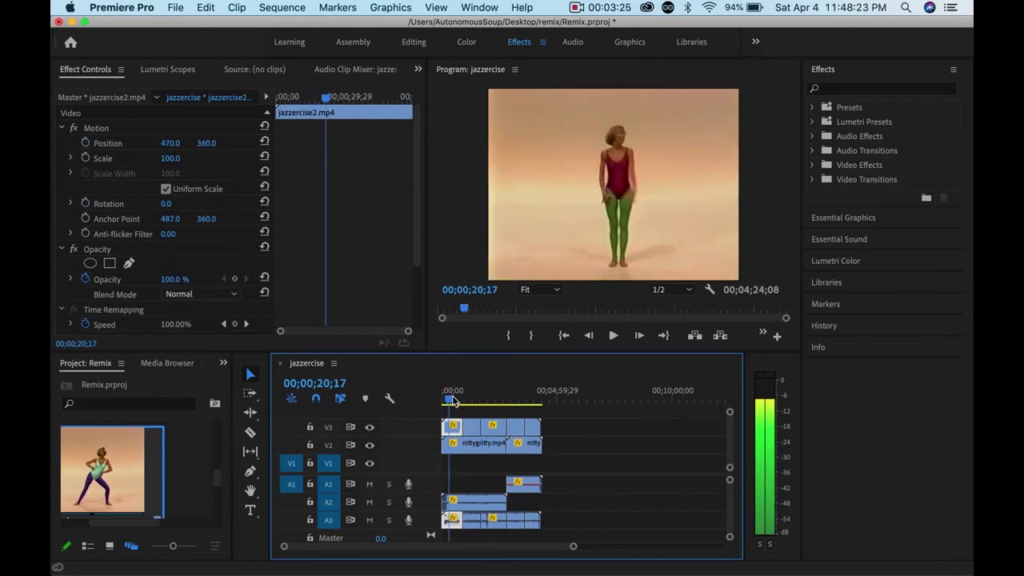
{"action": "left_click", "coordinate": [101, 74]}
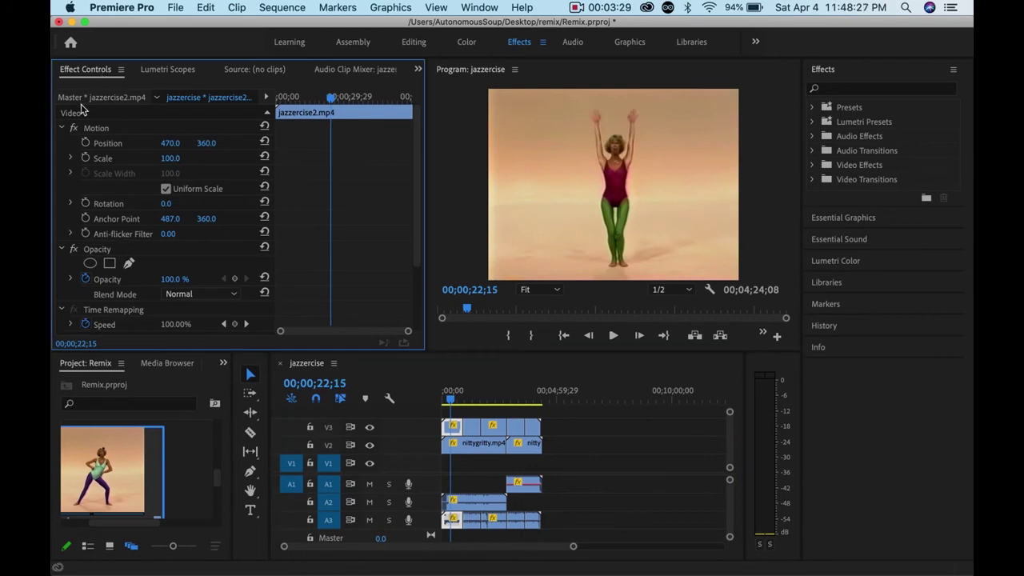
{"action": "left_click", "coordinate": [67, 128]}
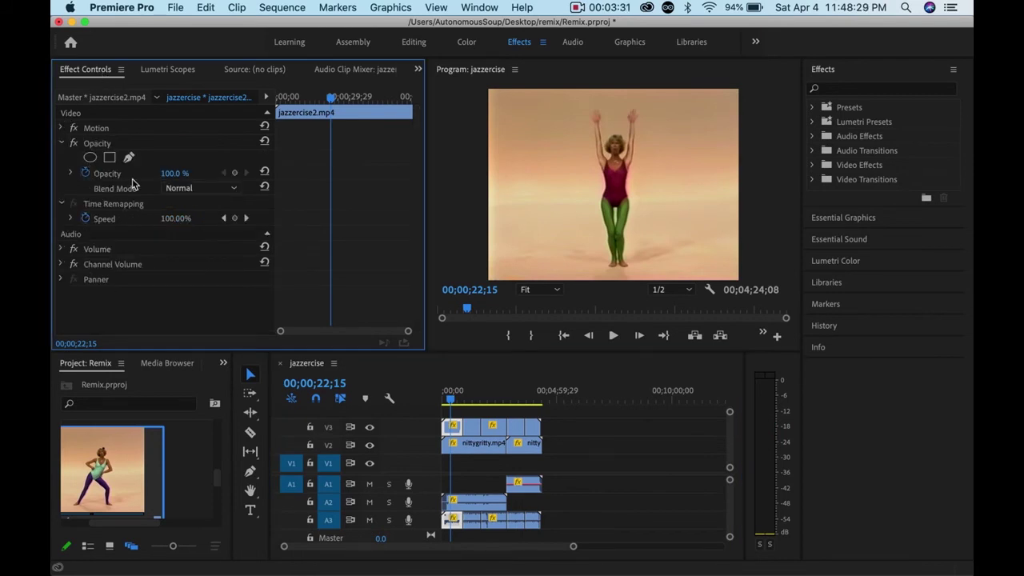
{"action": "left_click", "coordinate": [234, 190]}
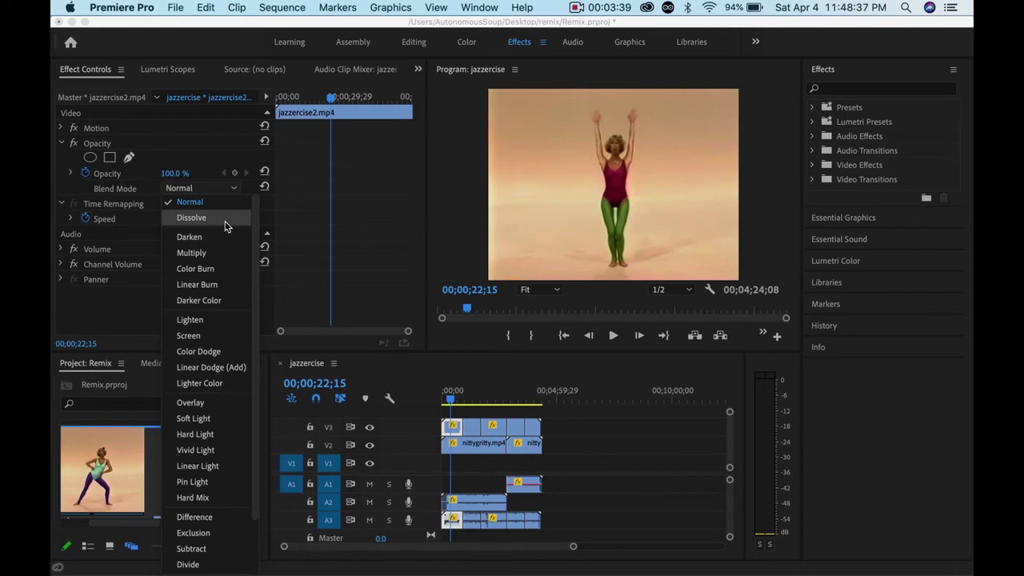
{"action": "left_click", "coordinate": [225, 221]}
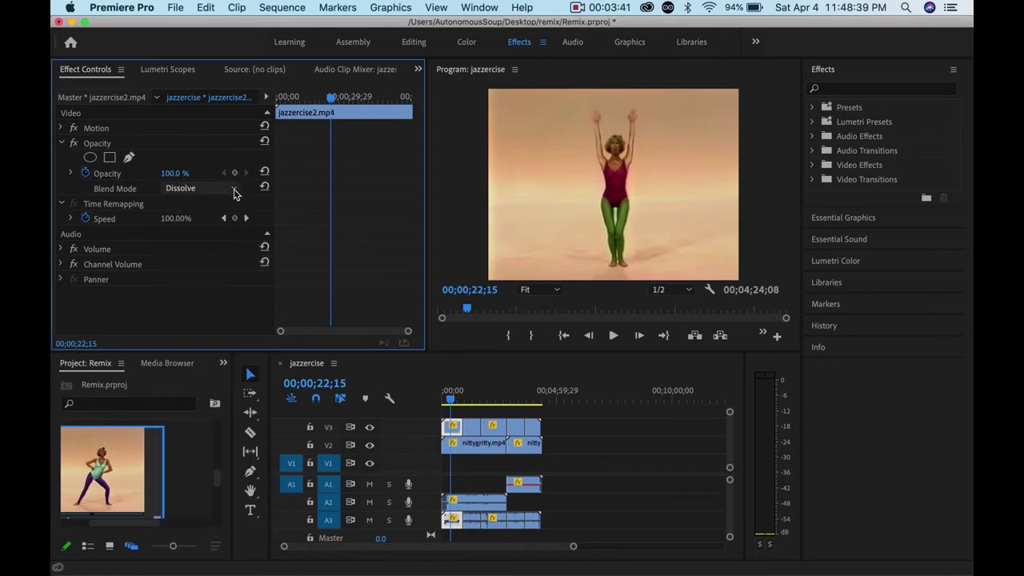
{"action": "left_click", "coordinate": [235, 189]}
{"action": "left_click", "coordinate": [224, 222]}
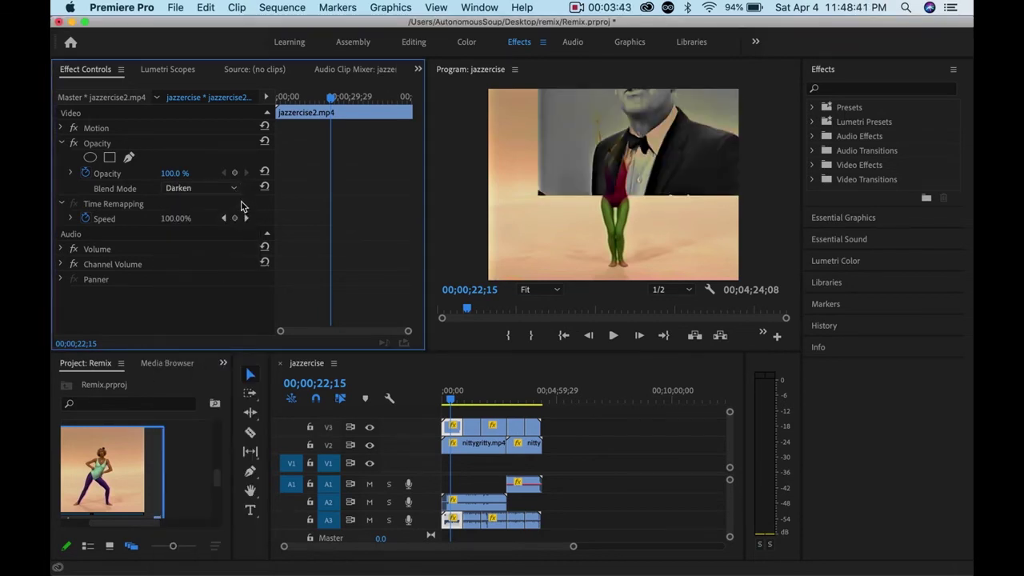
{"action": "left_click", "coordinate": [234, 190]}
{"action": "left_click", "coordinate": [231, 217]}
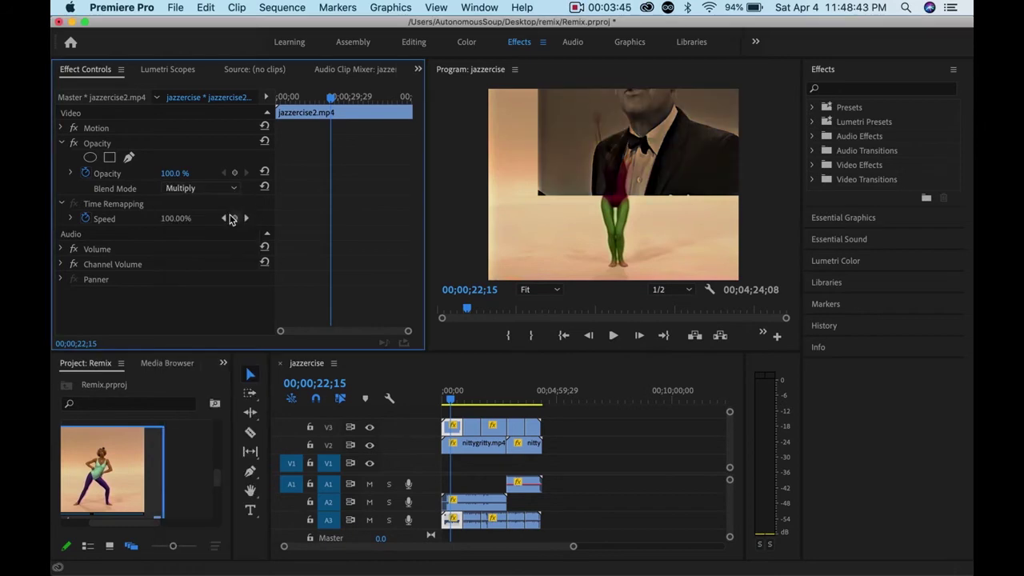
- Try the Color Burn, Linear Burn and Darker Color blend modes on the first jazzercise2.mp4 segment
{"action": "left_click", "coordinate": [233, 190]}
{"action": "left_click", "coordinate": [227, 220]}
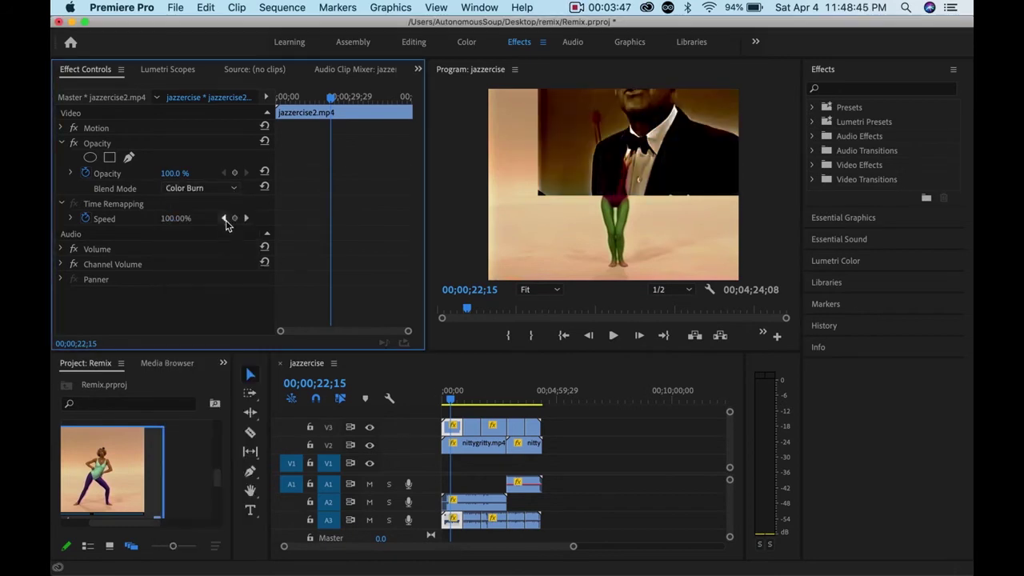
{"action": "left_click", "coordinate": [233, 189]}
{"action": "left_click", "coordinate": [228, 219]}
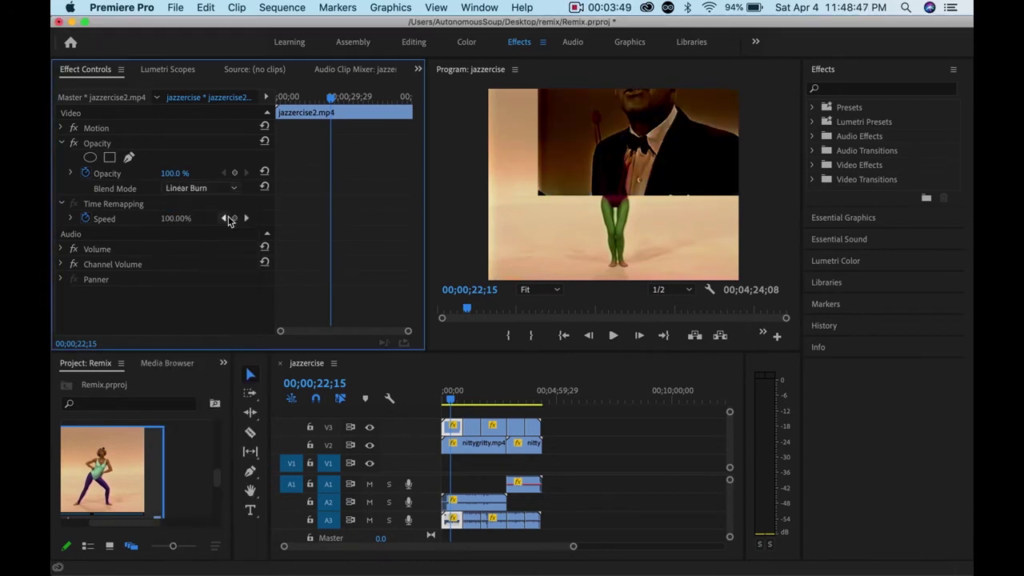
{"action": "left_click", "coordinate": [233, 189]}
{"action": "left_click", "coordinate": [228, 235]}
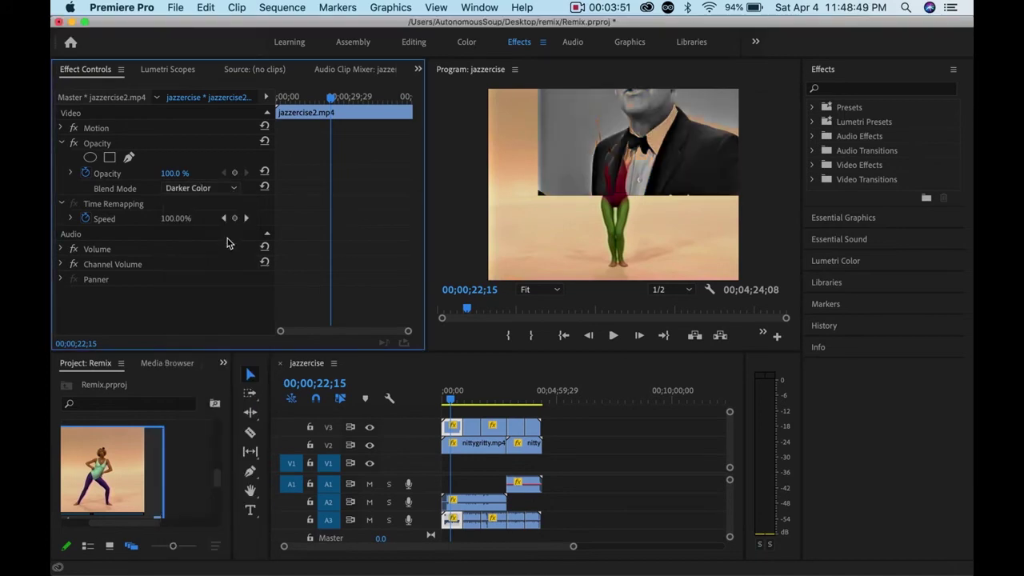
- Try the Lighten, Screen, Color Dodge, Linear Dodge (Add) and Lighter Color blend modes on the first jazzercise2.mp4 segment
{"action": "left_click", "coordinate": [233, 188]}
{"action": "left_click", "coordinate": [220, 256]}
{"action": "left_click", "coordinate": [234, 189]}
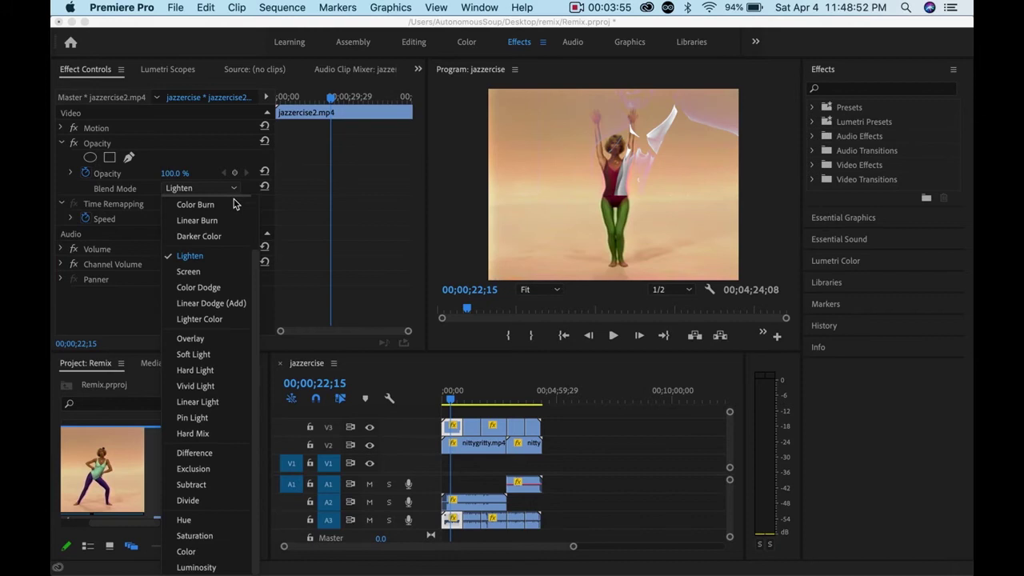
{"action": "left_click", "coordinate": [225, 272]}
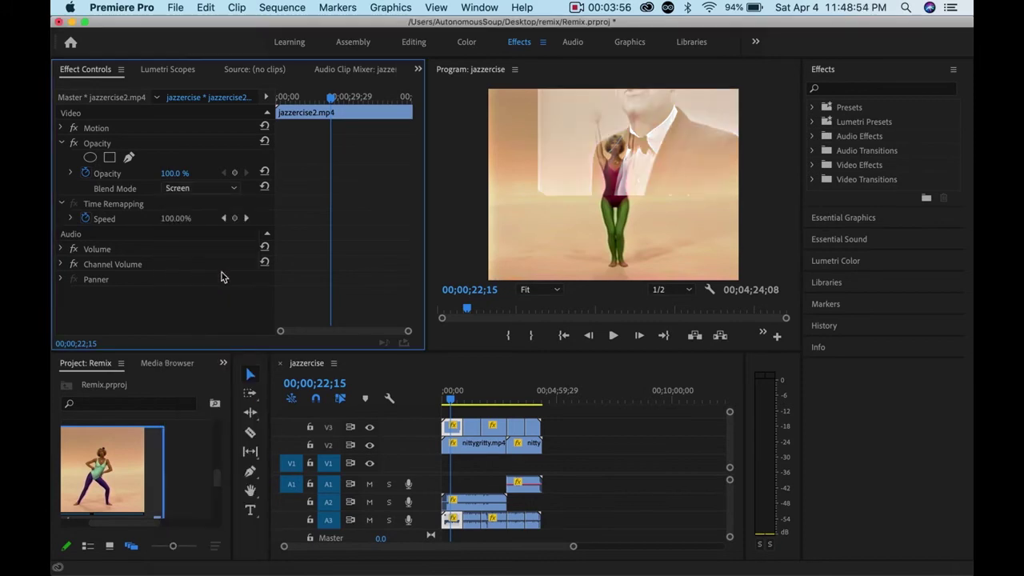
{"action": "left_click", "coordinate": [234, 189]}
{"action": "left_click", "coordinate": [221, 290]}
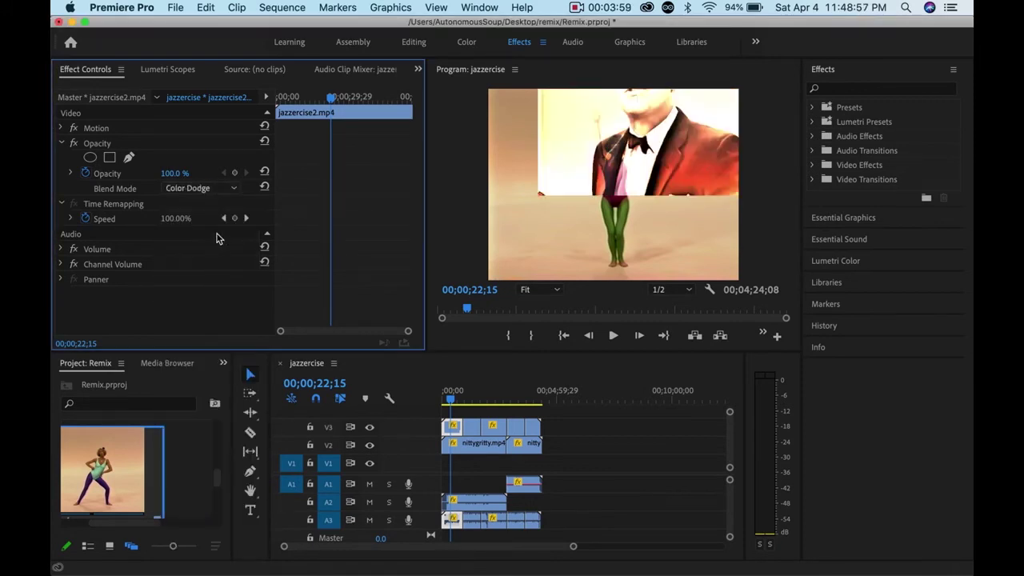
{"action": "left_click", "coordinate": [231, 190]}
{"action": "left_click", "coordinate": [223, 305]}
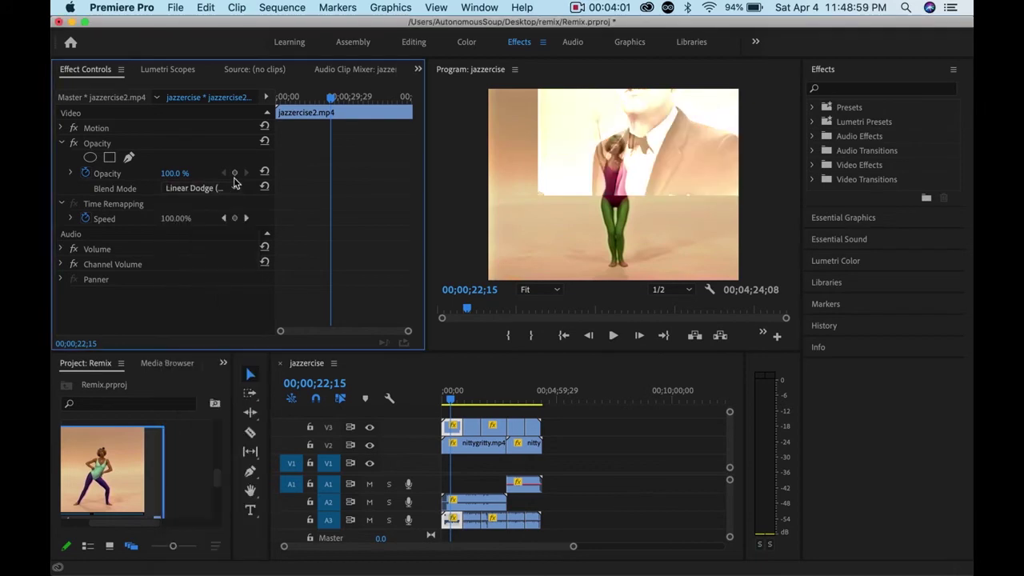
{"action": "left_click", "coordinate": [232, 188]}
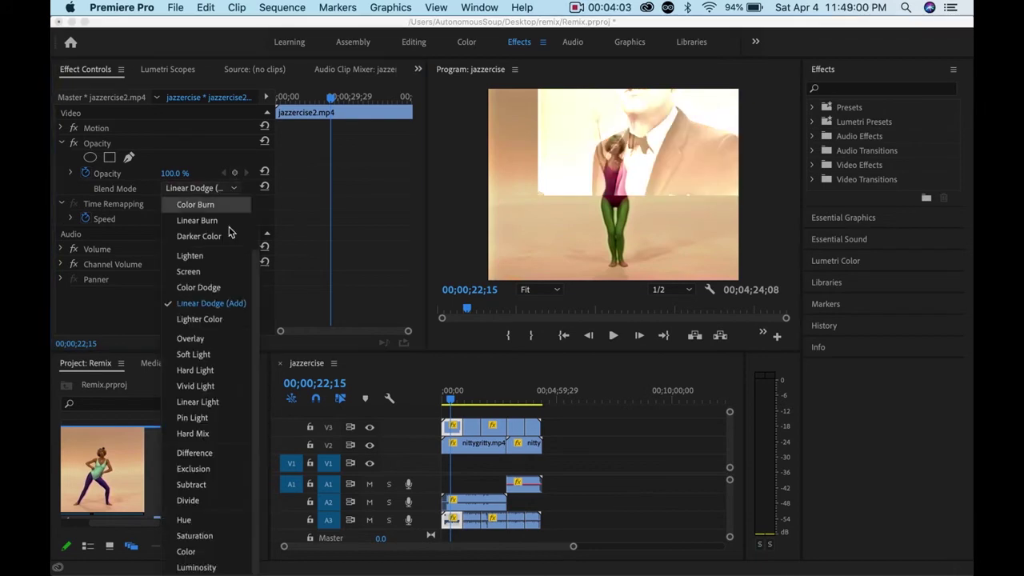
{"action": "left_click", "coordinate": [225, 320]}
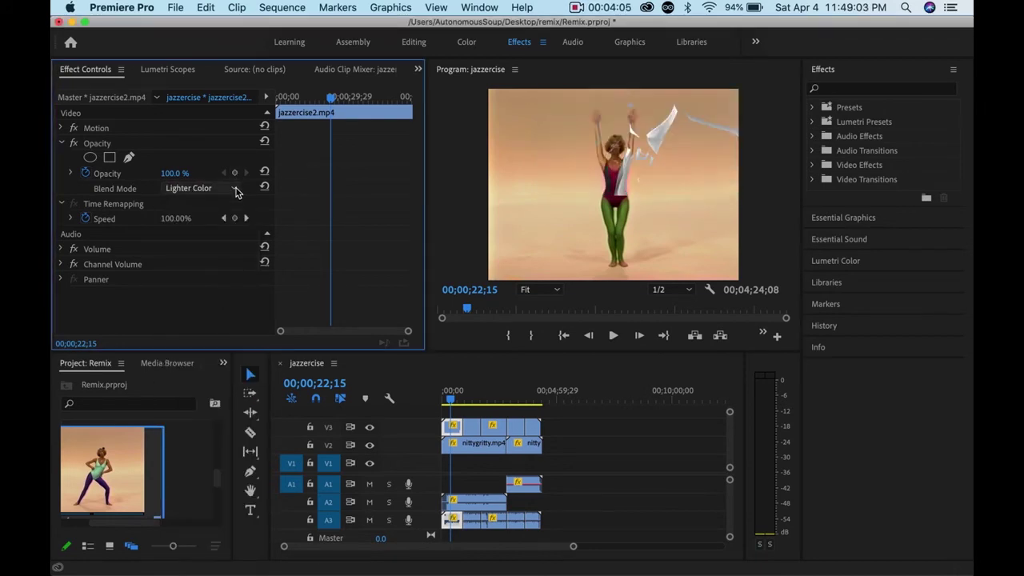
- Try the Overlay, Soft Light, Hard Light, Vivid Light and Linear Light blend modes on the first jazzercise2.mp4 segment
{"action": "left_click", "coordinate": [236, 190]}
{"action": "left_click", "coordinate": [225, 339]}
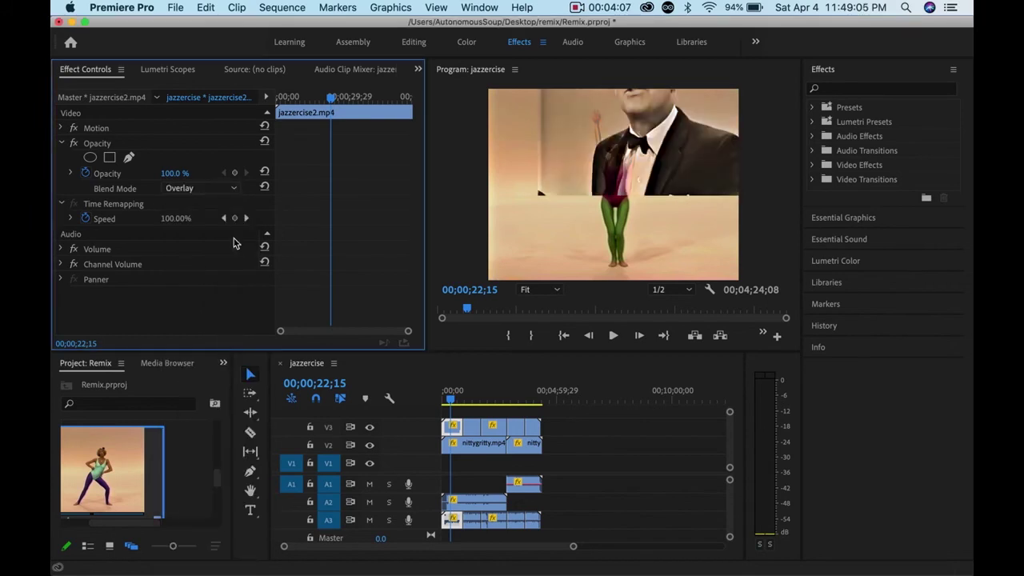
{"action": "left_click", "coordinate": [233, 189]}
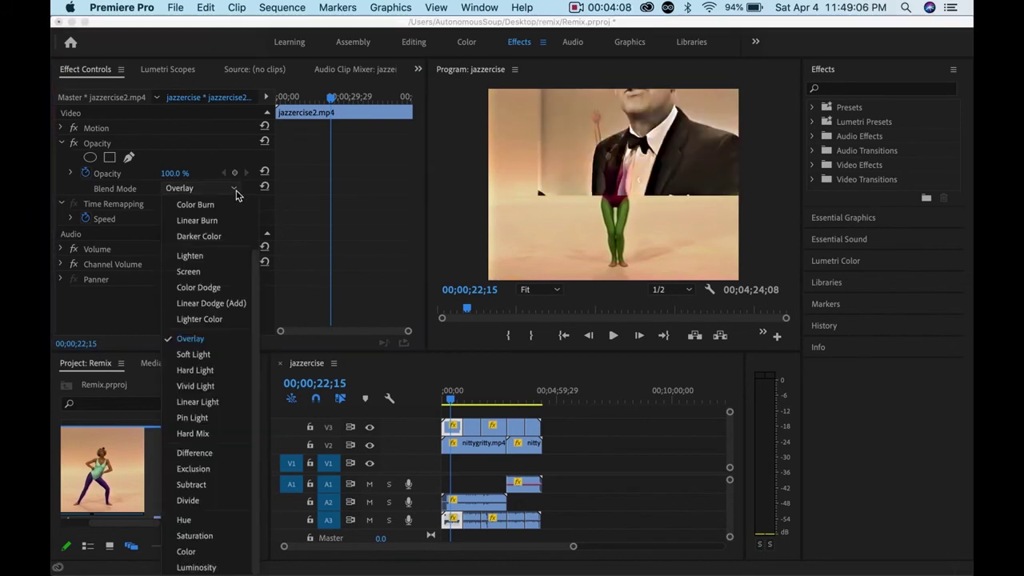
{"action": "left_click", "coordinate": [233, 357]}
{"action": "left_click", "coordinate": [235, 189]}
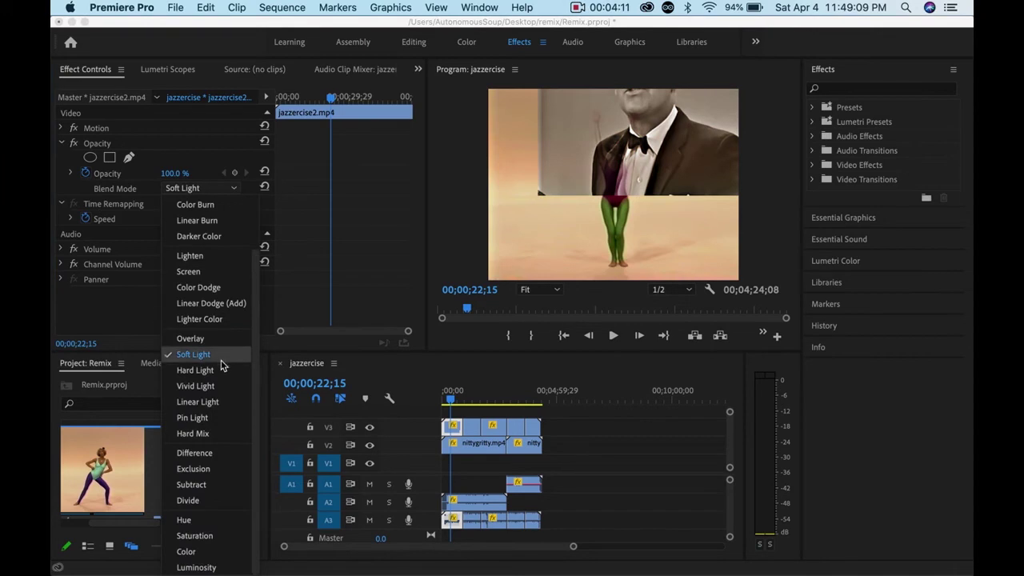
{"action": "left_click", "coordinate": [221, 372]}
{"action": "left_click", "coordinate": [232, 189]}
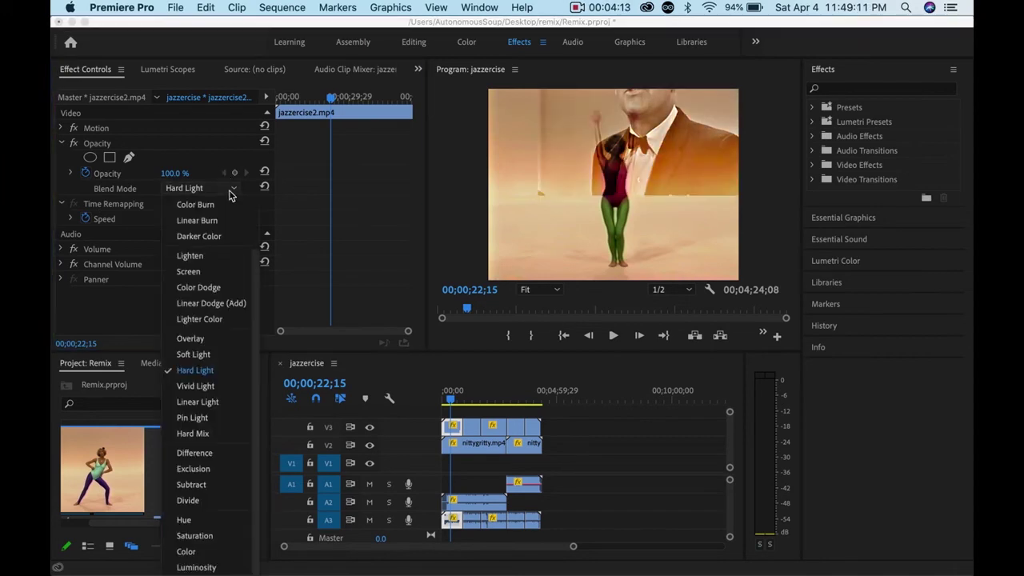
{"action": "left_click", "coordinate": [219, 385]}
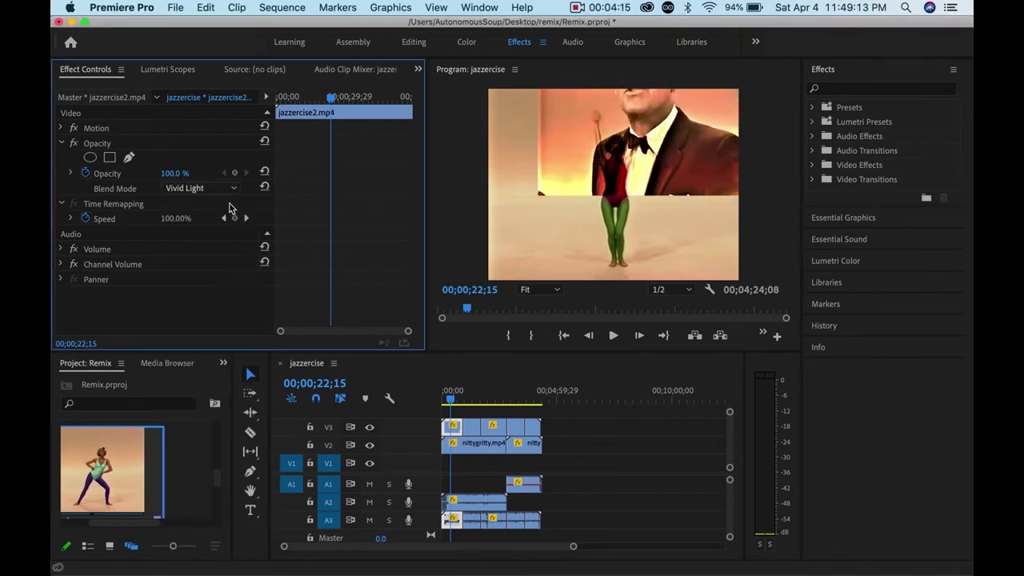
{"action": "left_click", "coordinate": [231, 190]}
{"action": "left_click", "coordinate": [217, 401]}
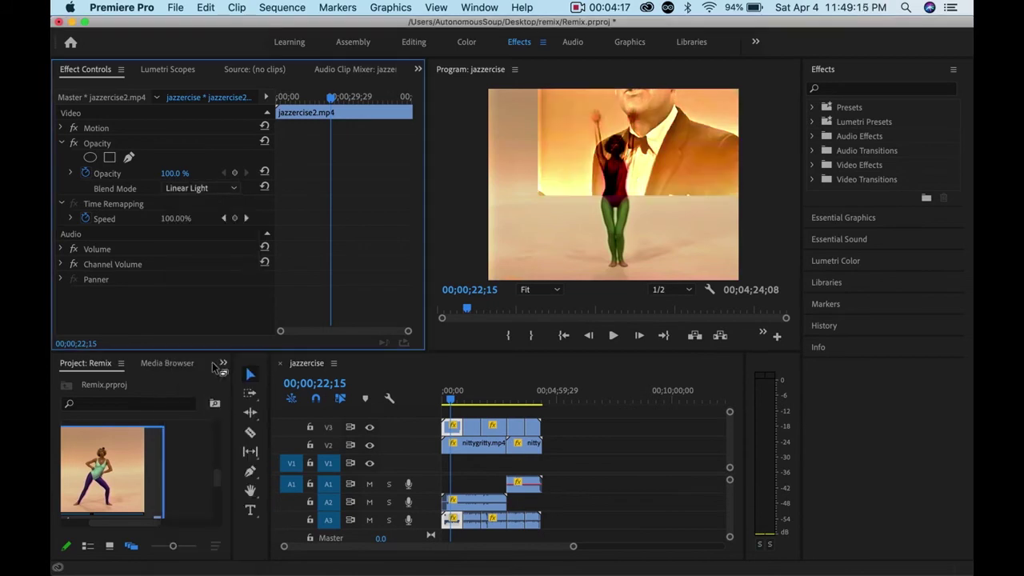
- Set the first jazzercise2.mp4 segment's blend mode to Pin Light and expand its Motion properties
{"action": "left_click", "coordinate": [230, 190]}
{"action": "left_click", "coordinate": [240, 418]}
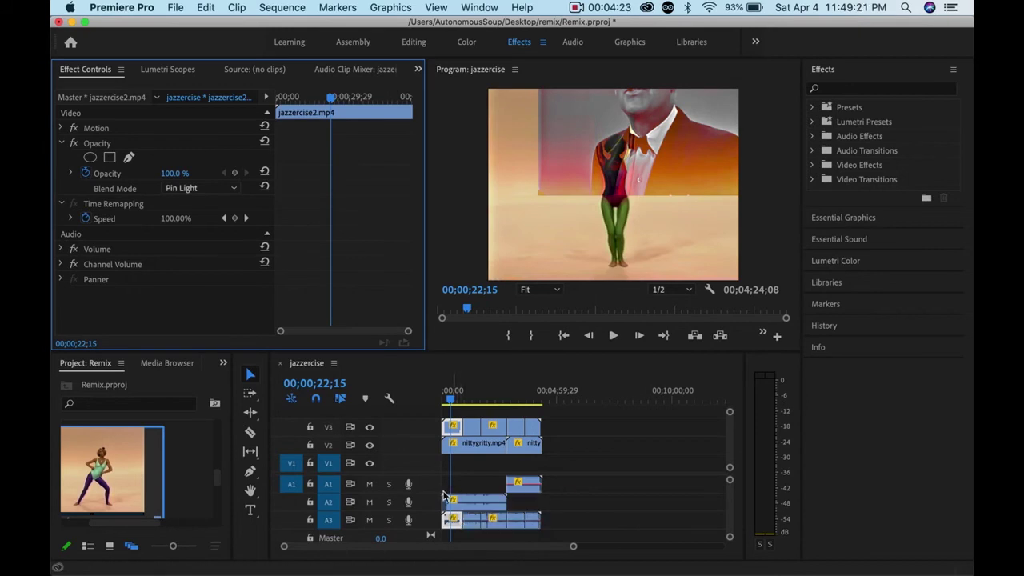
{"action": "left_click", "coordinate": [62, 129]}
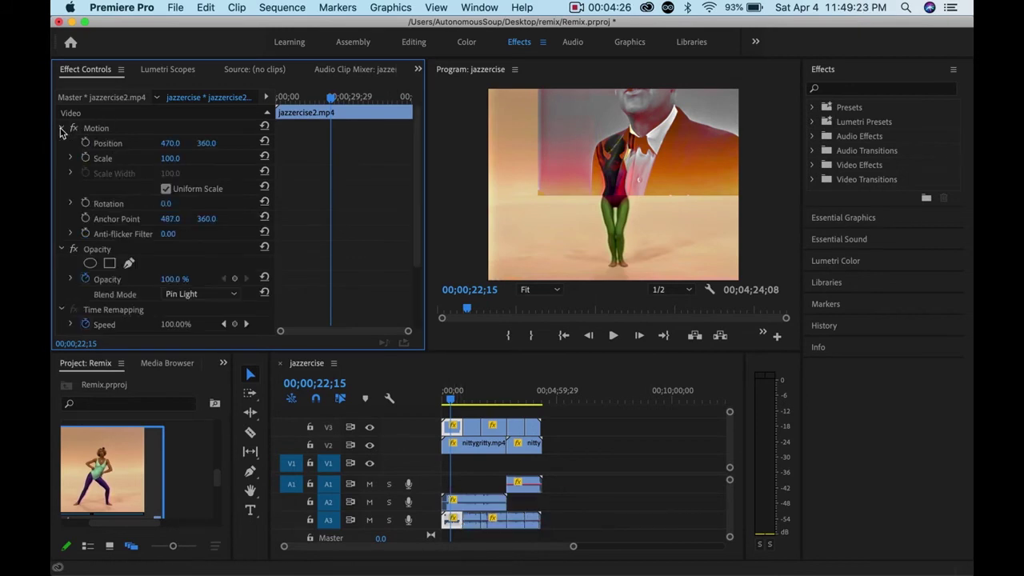
- Play the sequence from the beginning to just past the first cut at about 00;00;56;26 to review the Pin Light blend
{"action": "left_click", "coordinate": [439, 400]}
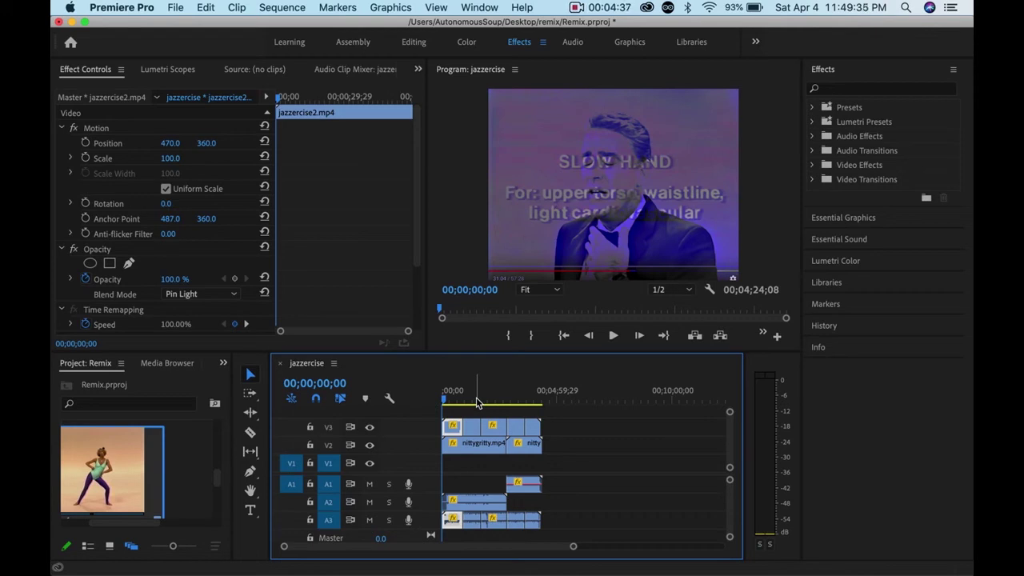
{"action": "key", "text": "XF86AudioLowerVolume"}
{"action": "key", "text": "Return"}
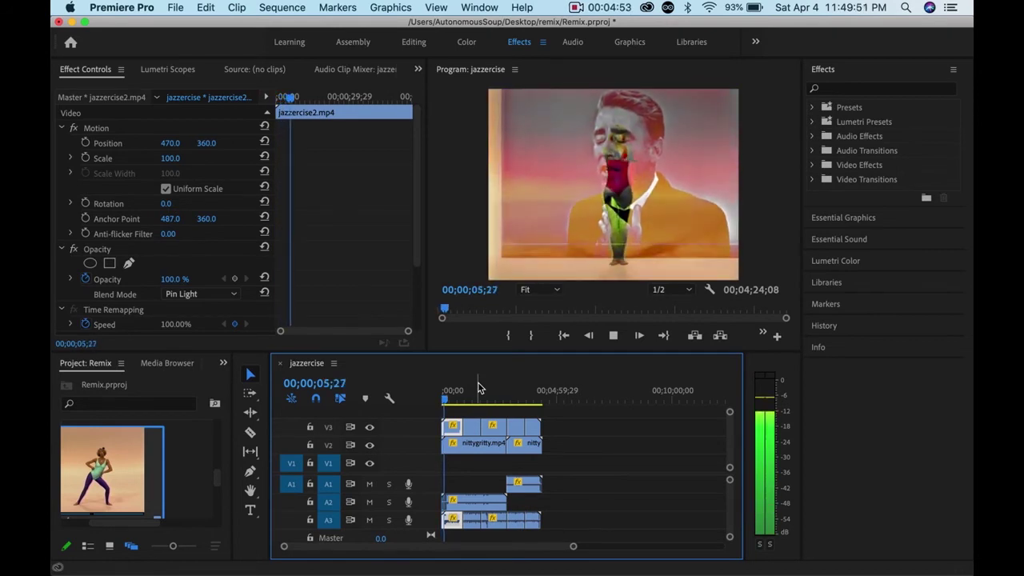
{"action": "key", "text": "XF86AudioRaiseVolume"}
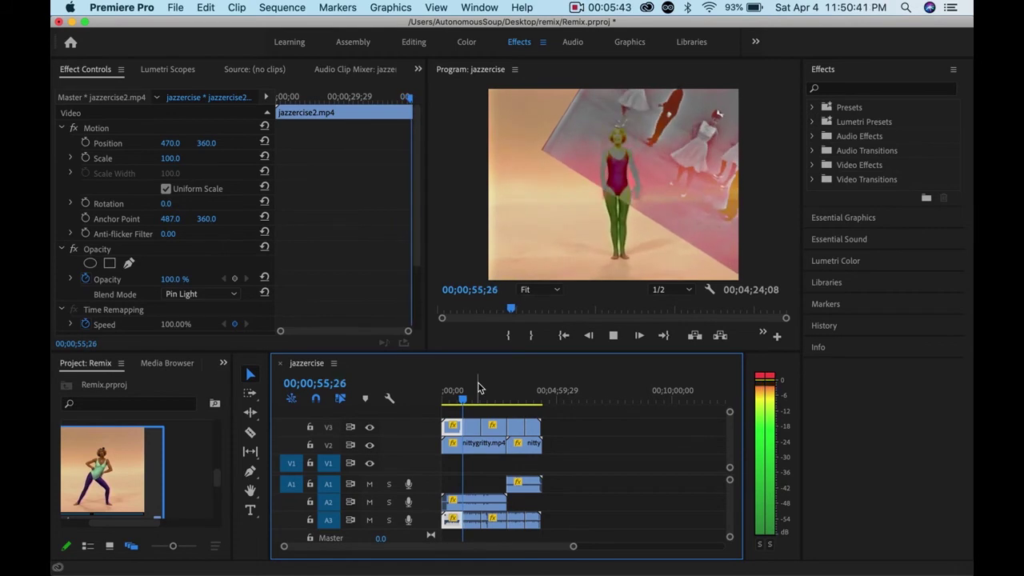
{"action": "key", "text": "space"}
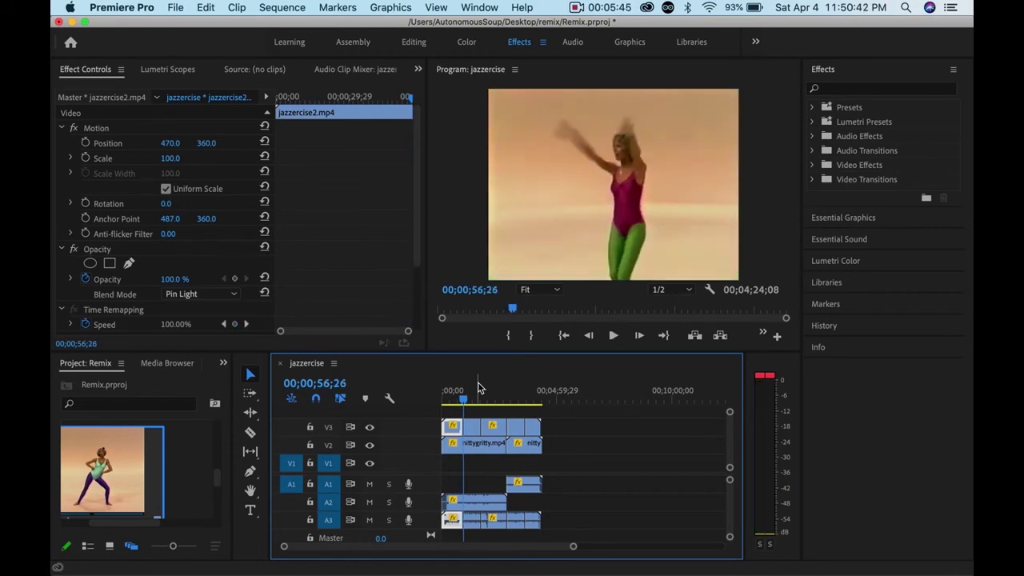
- Try Multiply on the second jazzercise2.mp4 segment at 00;01;13;03, and set its blend mode to Hard Light
{"action": "left_click", "coordinate": [467, 424]}
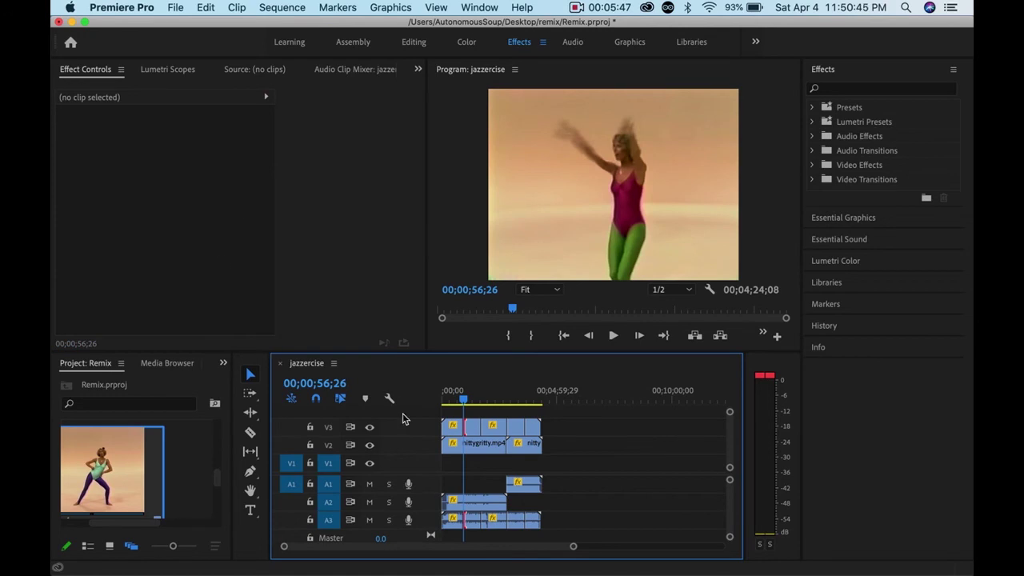
{"action": "left_click", "coordinate": [472, 426]}
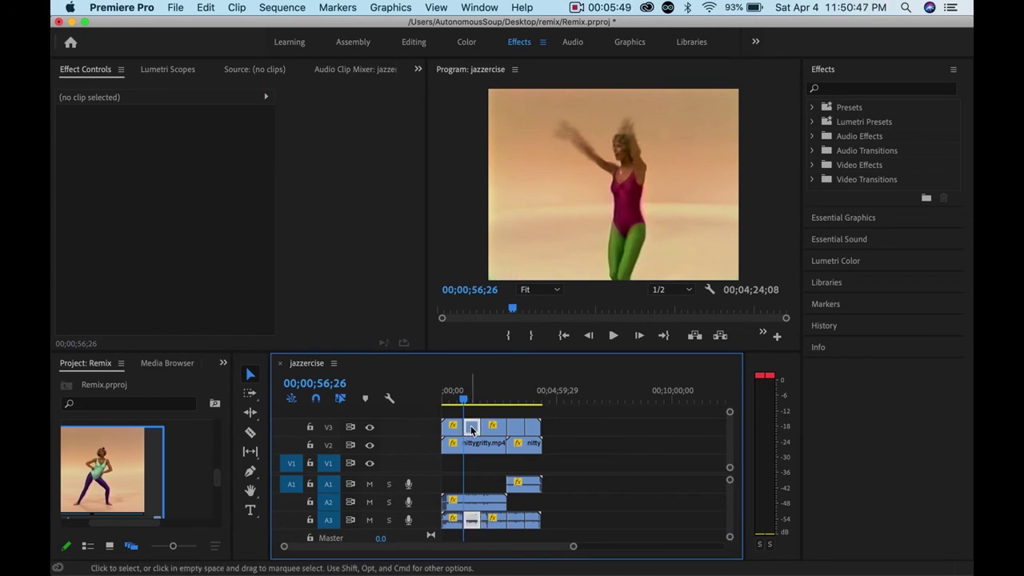
{"action": "left_click", "coordinate": [471, 399]}
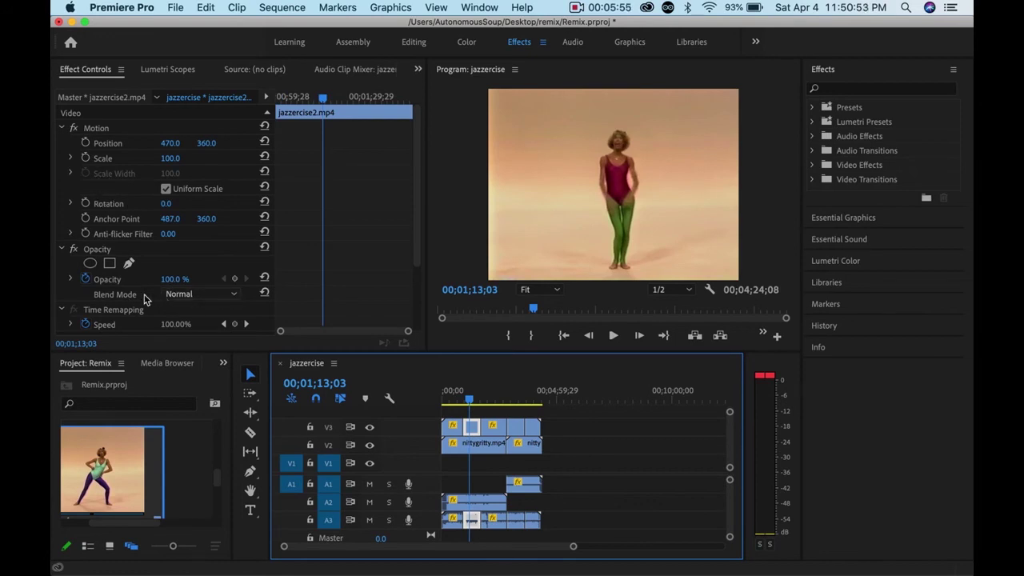
{"action": "left_click", "coordinate": [235, 295]}
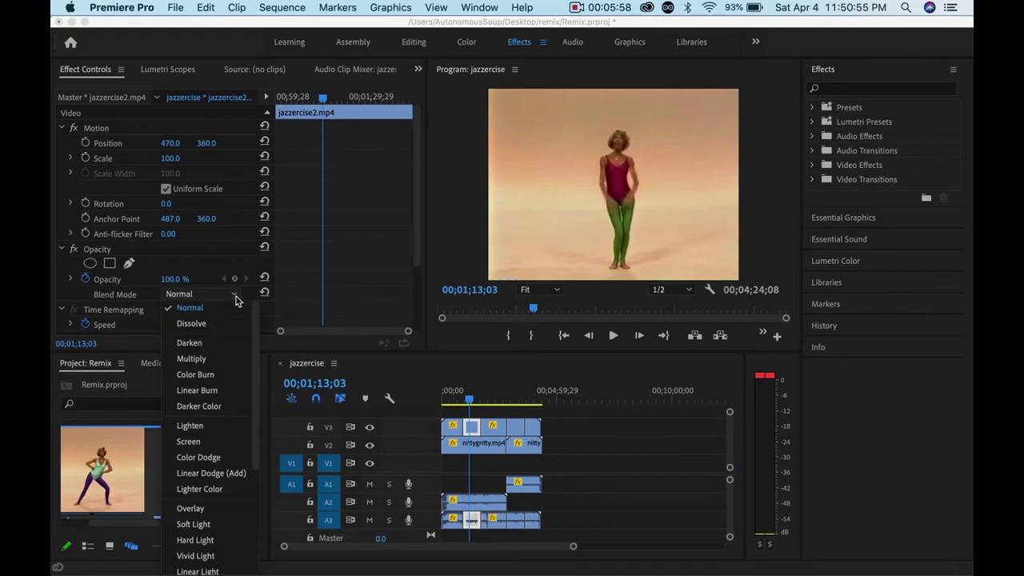
{"action": "left_click", "coordinate": [221, 365]}
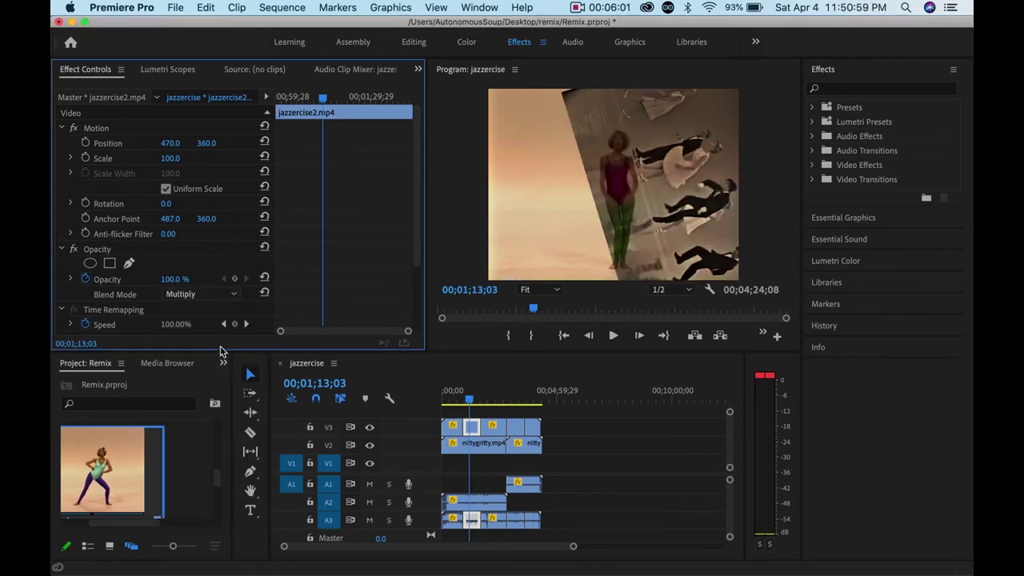
{"action": "left_click", "coordinate": [234, 294]}
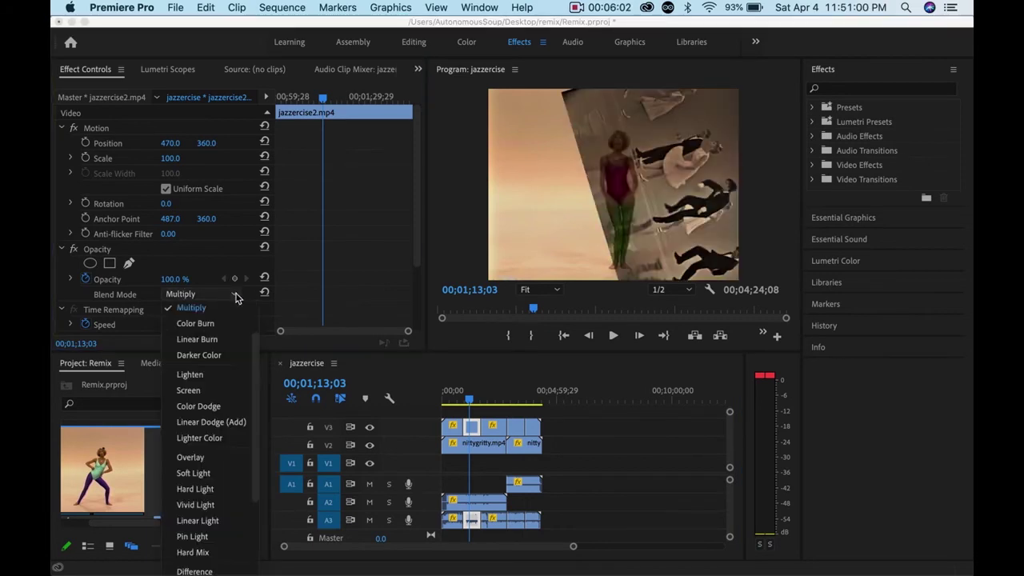
{"action": "left_click", "coordinate": [221, 491]}
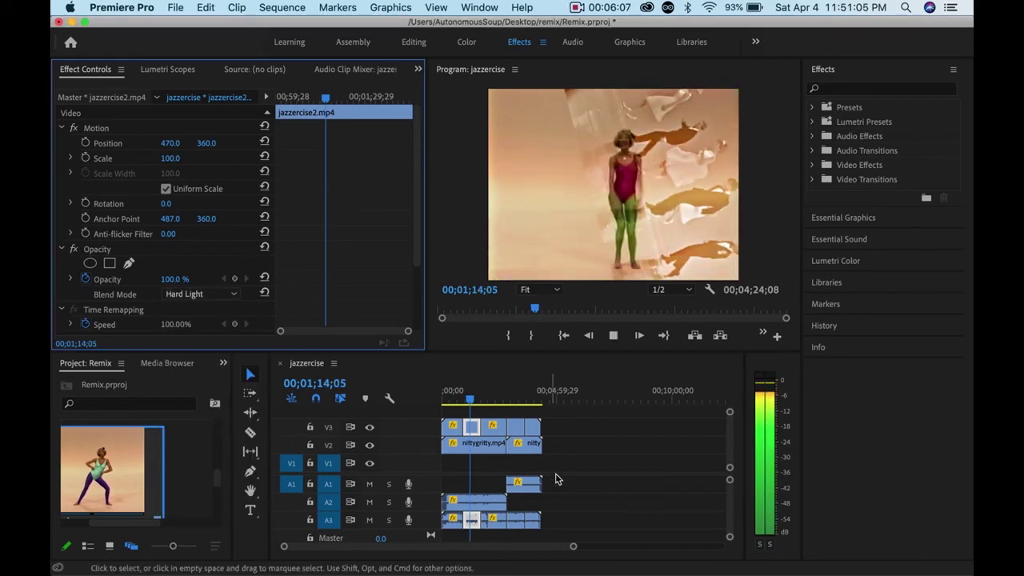
- Play the start of the second jazzercise2.mp4 segment up to about 00;00;58;26 to review its blend
{"action": "left_click", "coordinate": [459, 400]}
{"action": "left_click_drag", "start_coordinate": [462, 403], "coordinate": [463, 404]}
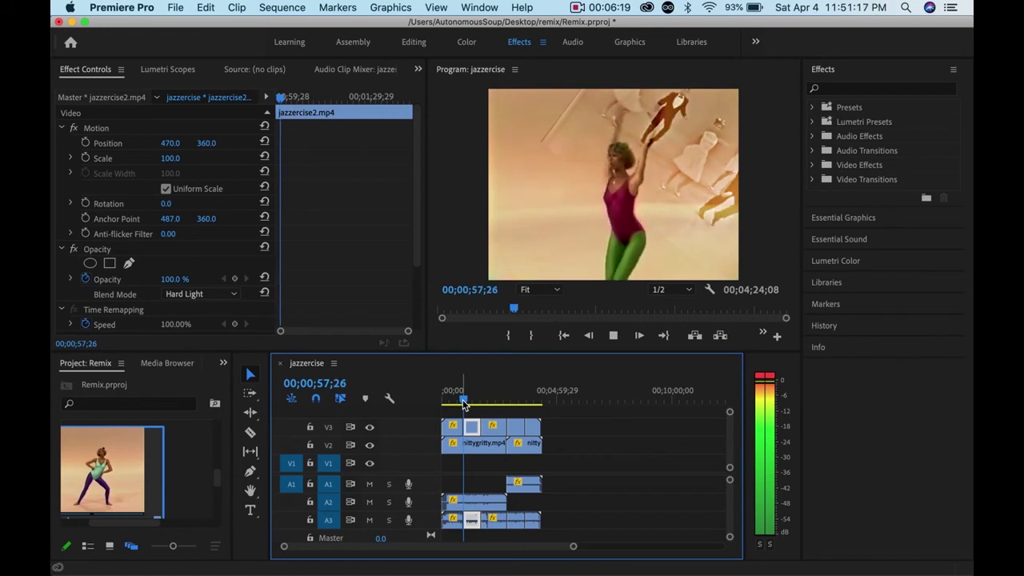
{"action": "key", "text": "space"}
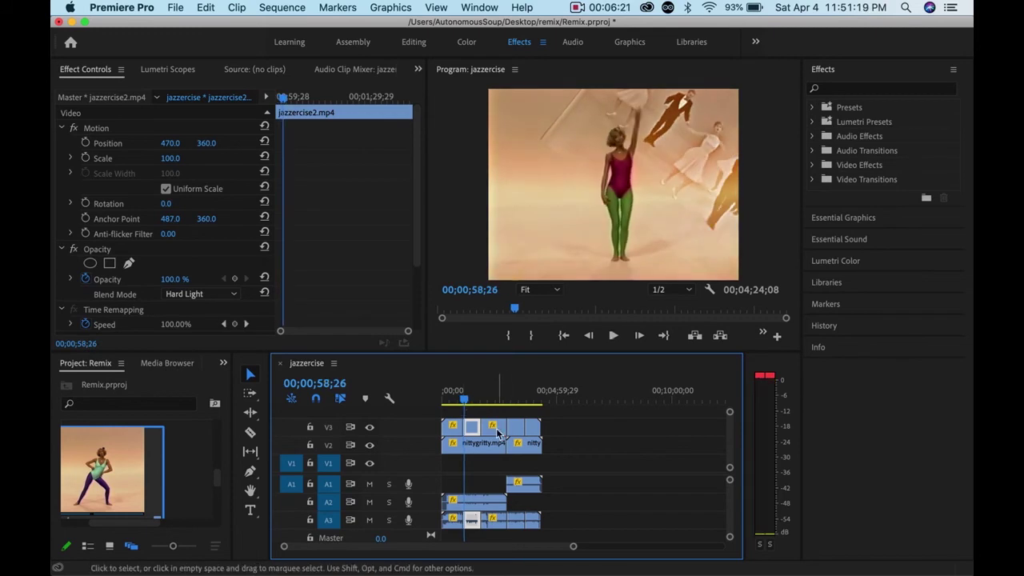
- Select the third jazzercise2.mp4 segment on V3, then jump the playhead between edit points back to the cut at 00;00;56;06
{"action": "left_click", "coordinate": [497, 432]}
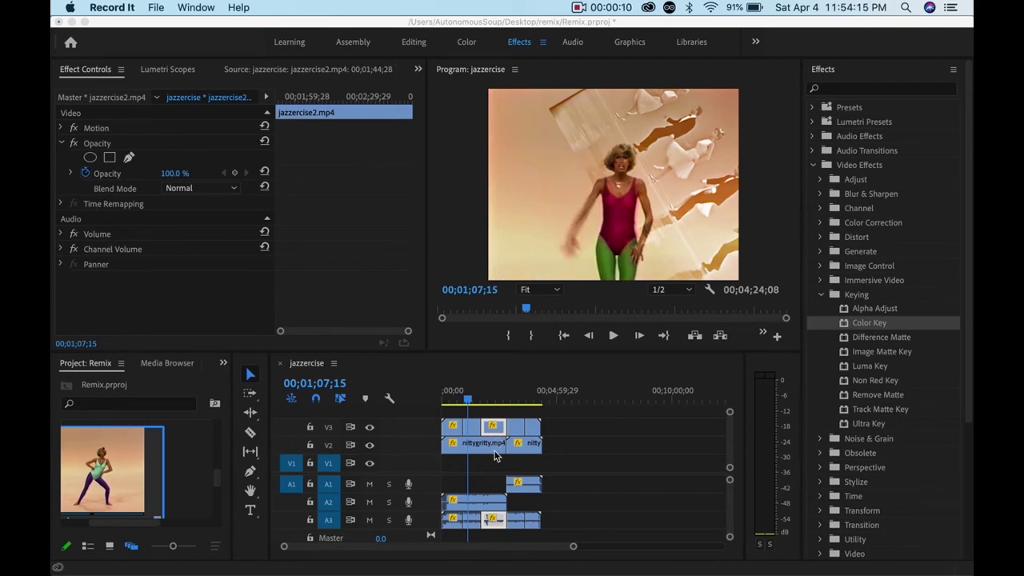
{"action": "left_click", "coordinate": [258, 433]}
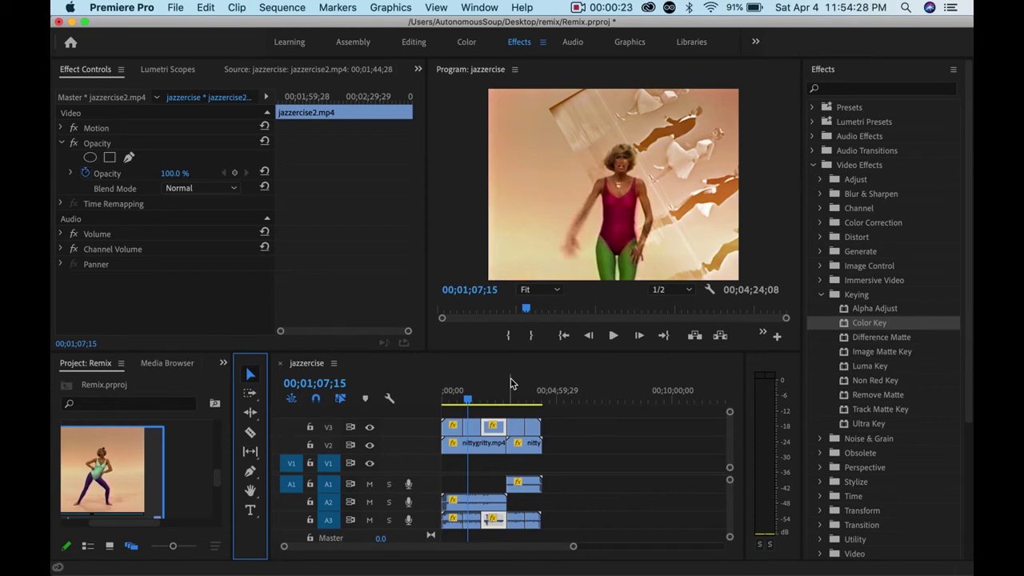
{"action": "left_click", "coordinate": [492, 400]}
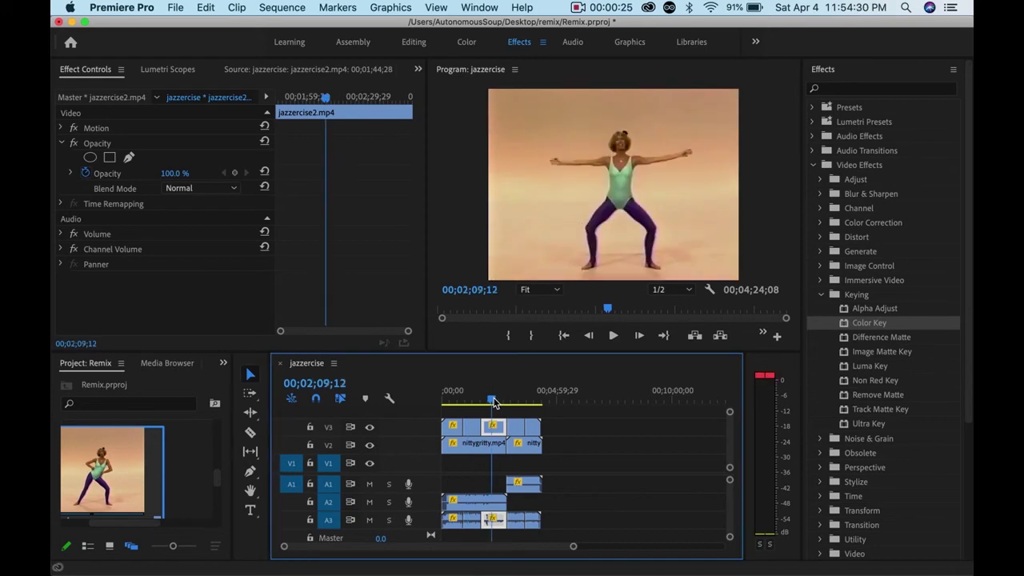
{"action": "key", "text": "Down"}
{"action": "key", "text": "Up"}
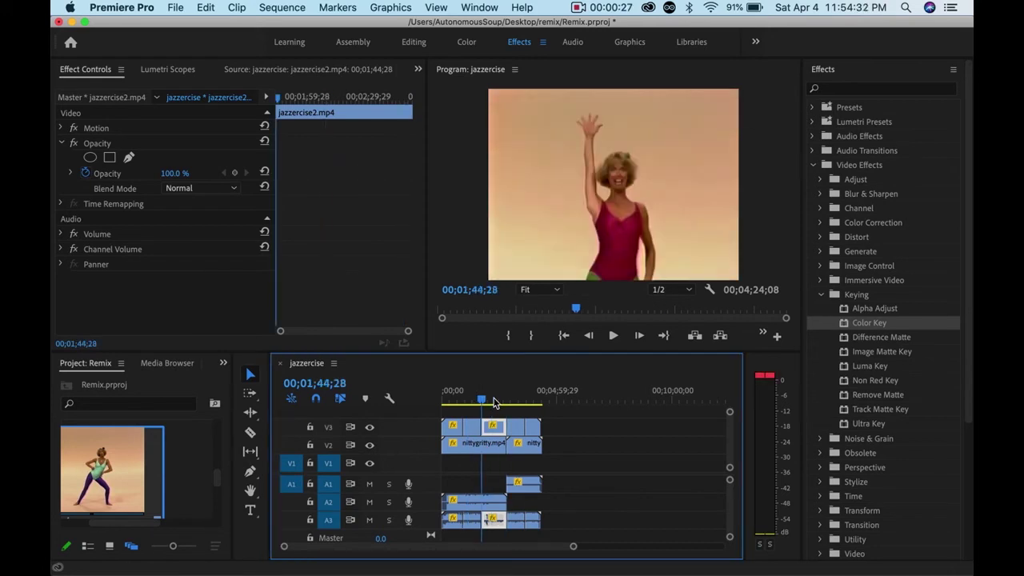
{"action": "key", "text": "Down"}
{"action": "key", "text": "Up"}
{"action": "key", "text": "Up"}
{"action": "key", "text": "Up"}
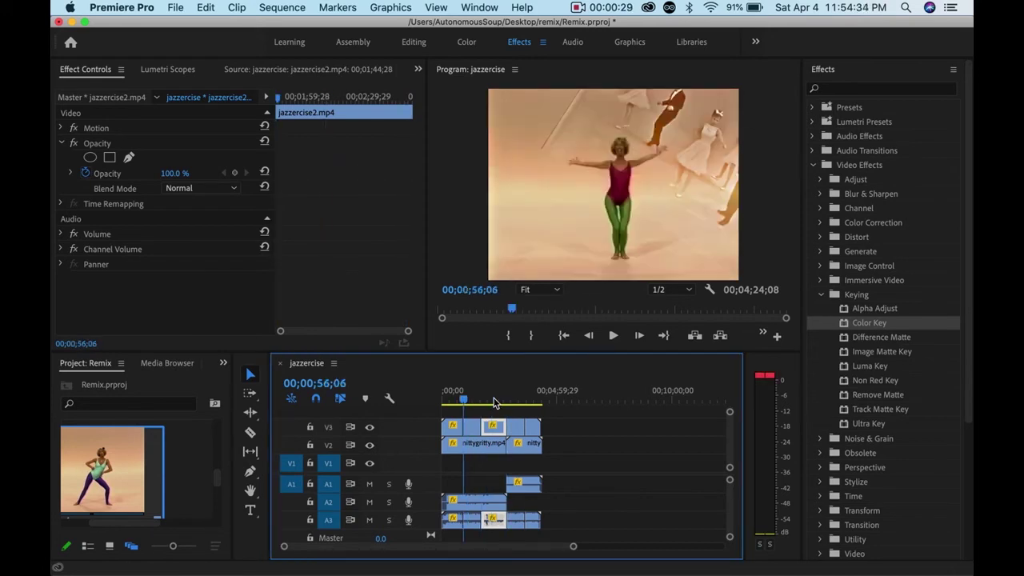
- Jump the playhead through the edit points to the sequence end, and return it to the cut at 00;01;44;28
{"action": "key", "text": "Down"}
{"action": "key", "text": "Down"}
{"action": "key", "text": "Down"}
{"action": "key", "text": "Down"}
{"action": "key", "text": "Down"}
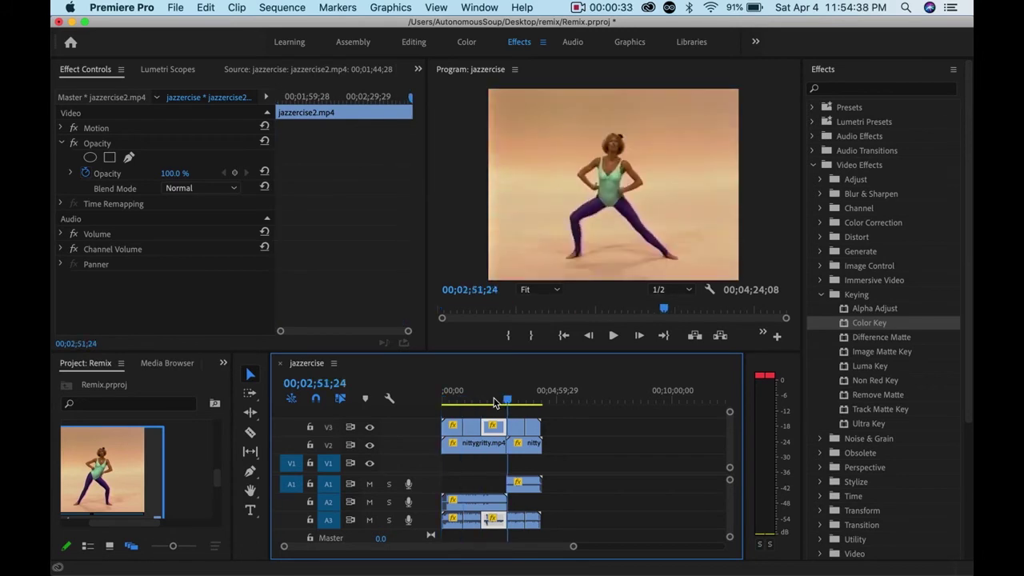
{"action": "key", "text": "Down"}
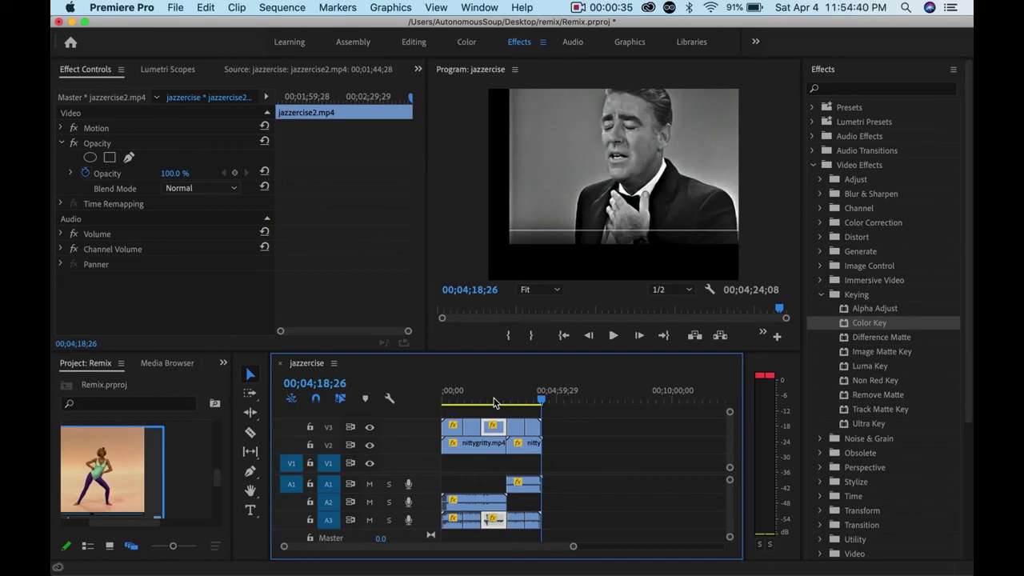
{"action": "key", "text": "Up"}
{"action": "key", "text": "Up"}
{"action": "key", "text": "Up"}
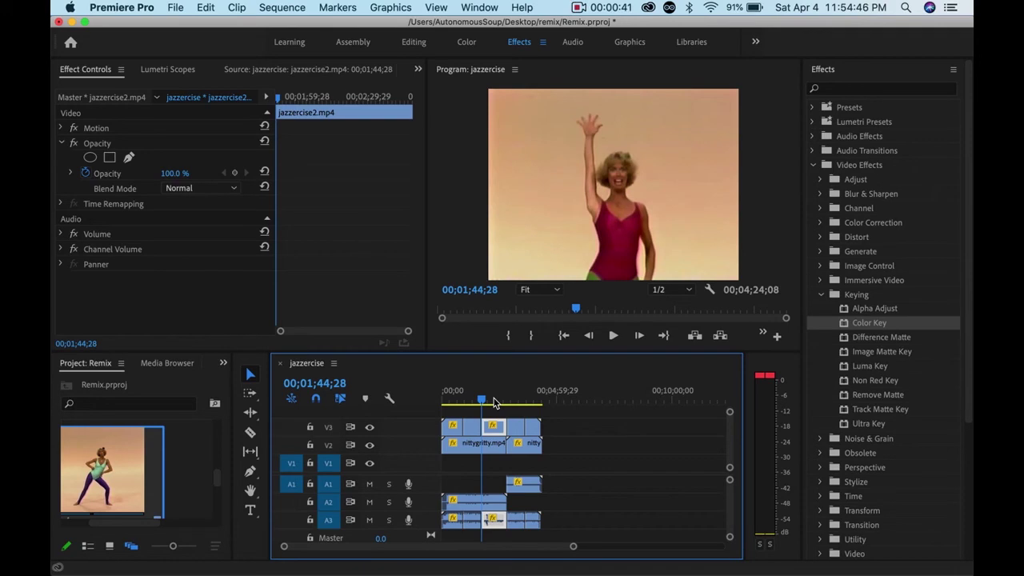
- Split the third jazzercise2.mp4 segment on V3 at 00;02;48;22 and the nittygritty.mp4 clip on V2 at 00;01;44;28
{"action": "left_click_drag", "start_coordinate": [573, 547], "coordinate": [515, 551]}
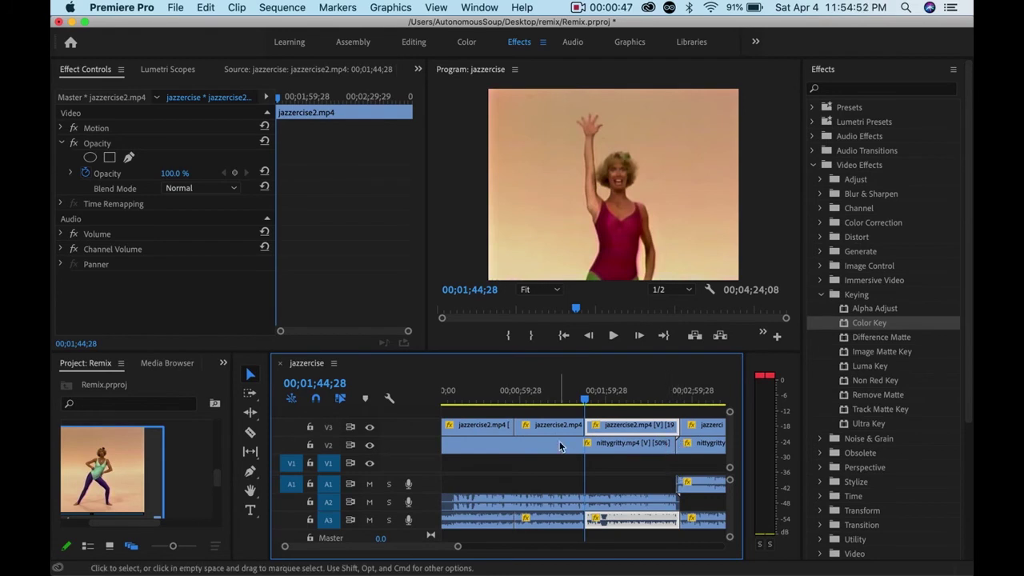
{"action": "left_click", "coordinate": [251, 432]}
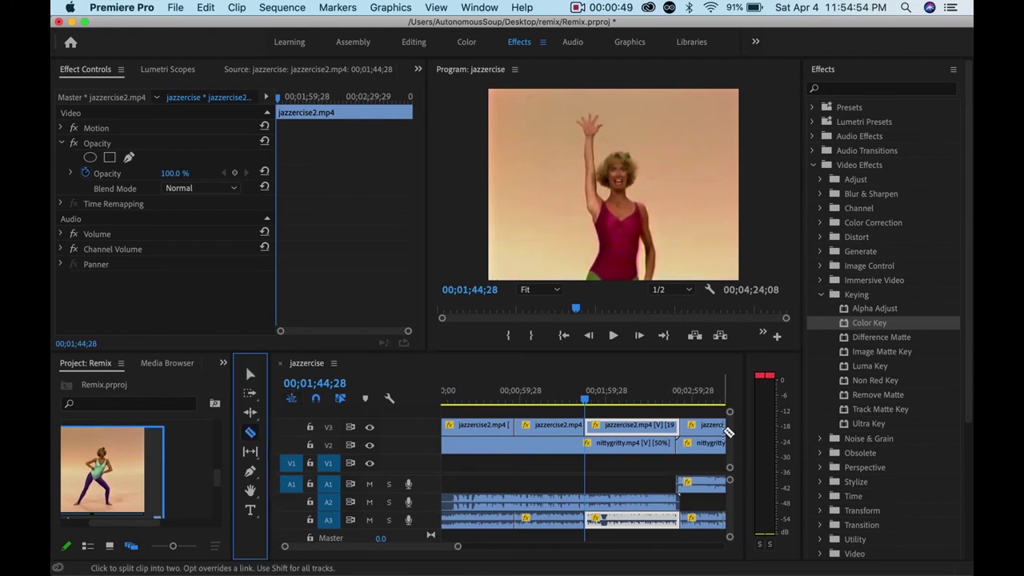
{"action": "left_click", "coordinate": [590, 400]}
{"action": "key", "text": "Down"}
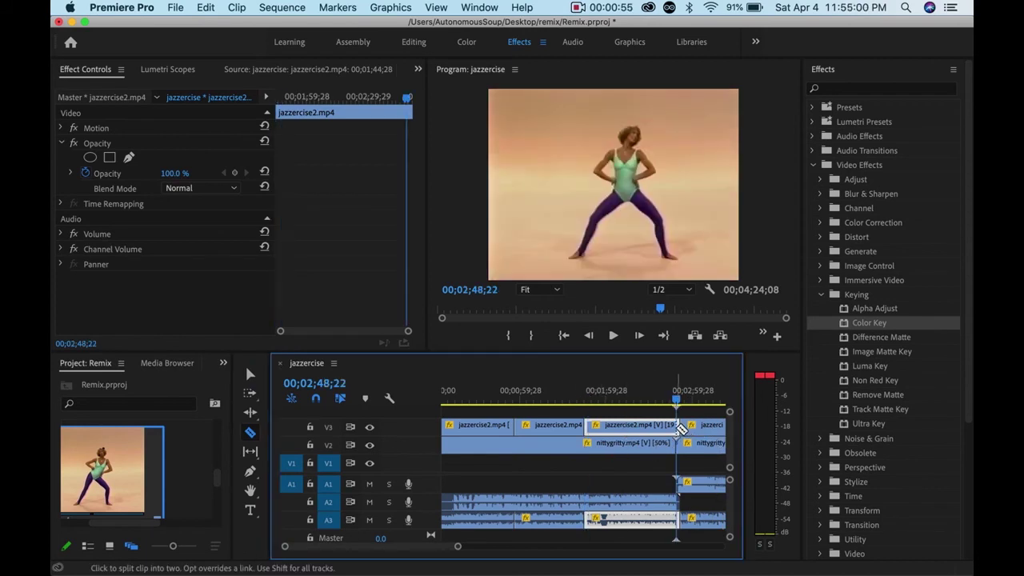
{"action": "key", "text": "Up"}
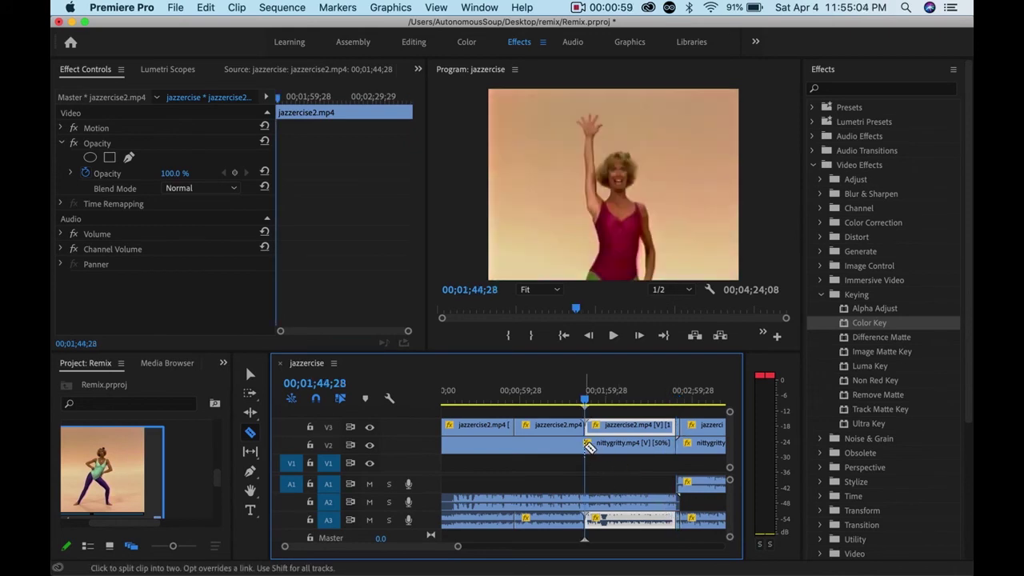
{"action": "left_click", "coordinate": [584, 449]}
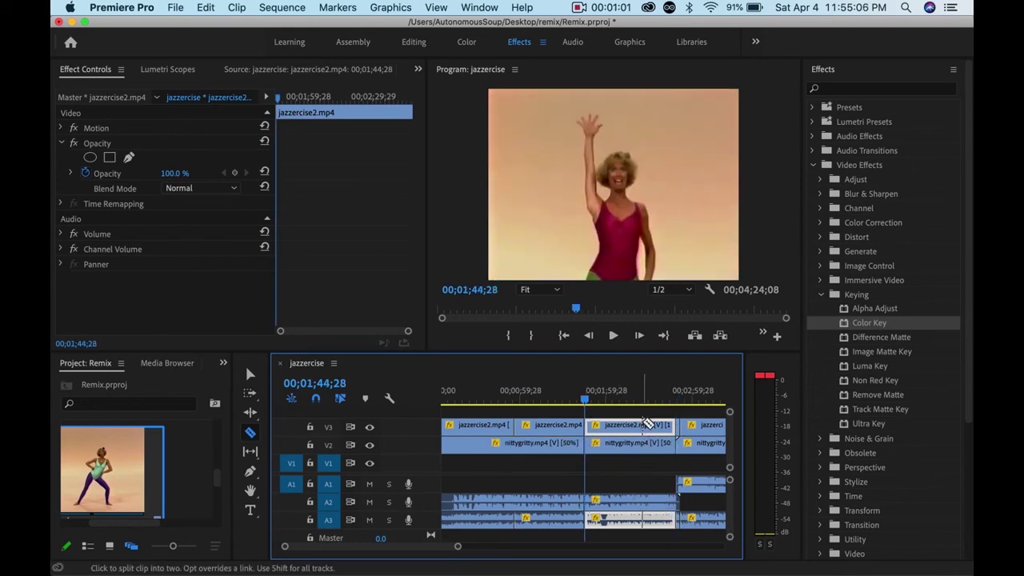
- Move the jazzercise2.mp4 segment starting at 00;01;44;28 from V3 down to V1, beneath the nittygritty.mp4 segment
{"action": "left_click", "coordinate": [250, 373]}
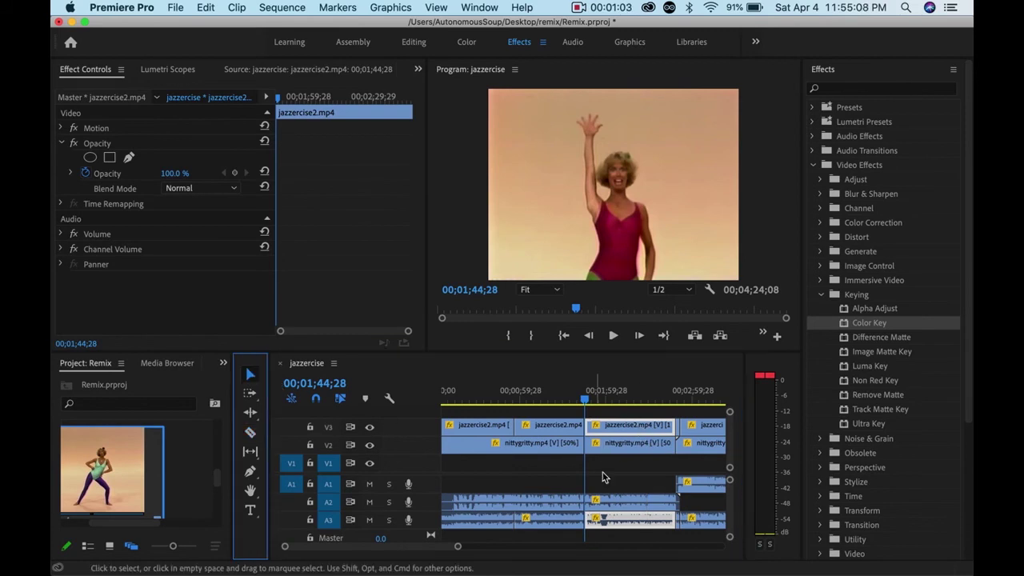
{"action": "left_click_drag", "start_coordinate": [627, 434], "coordinate": [632, 466]}
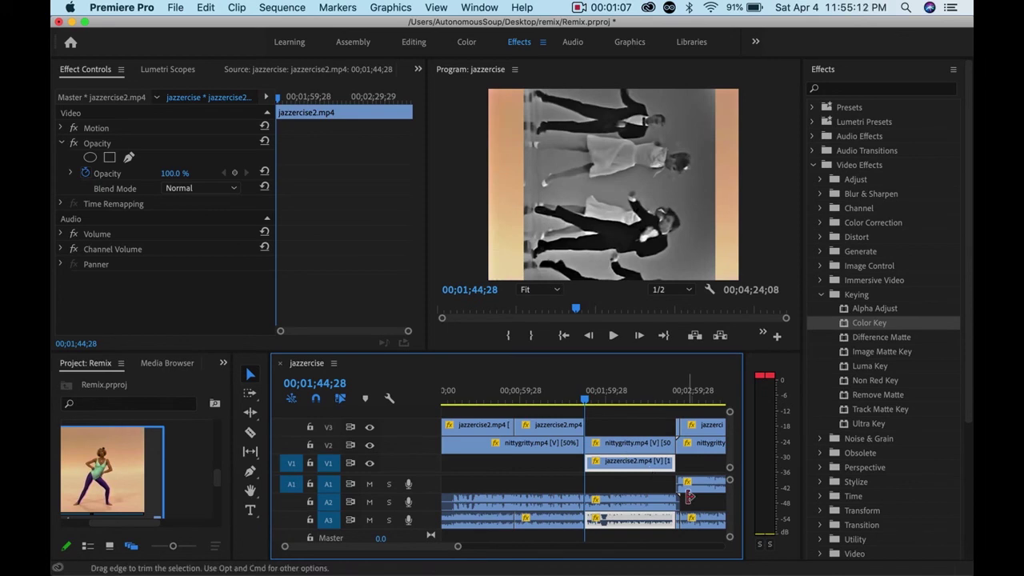
{"action": "mouse_move", "coordinate": [792, 560]}
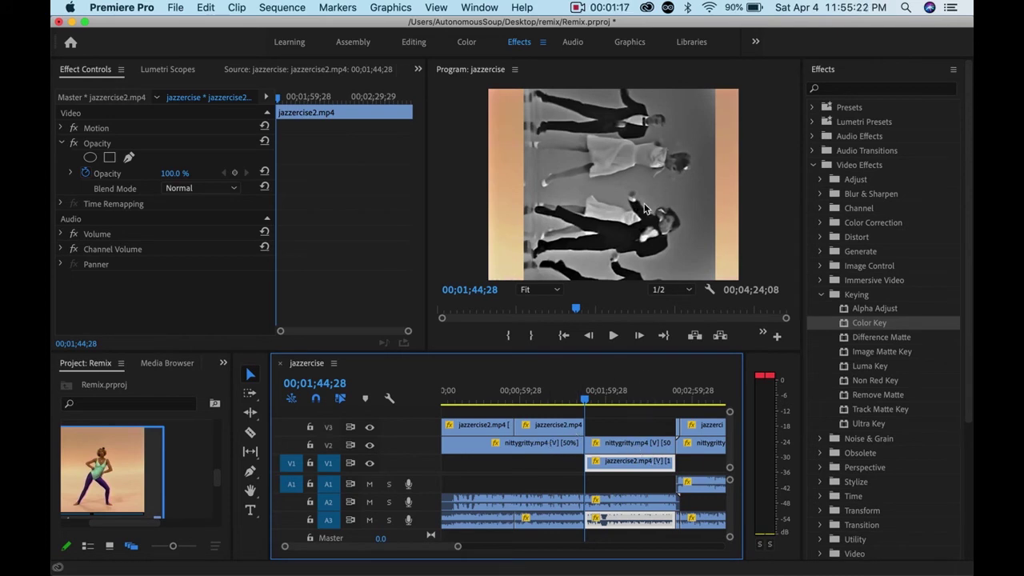
- Try Linear Burn and Divide on the nittygritty.mp4 segment above the moved clip, and set its blend mode to Exclusion
{"action": "left_click", "coordinate": [646, 443]}
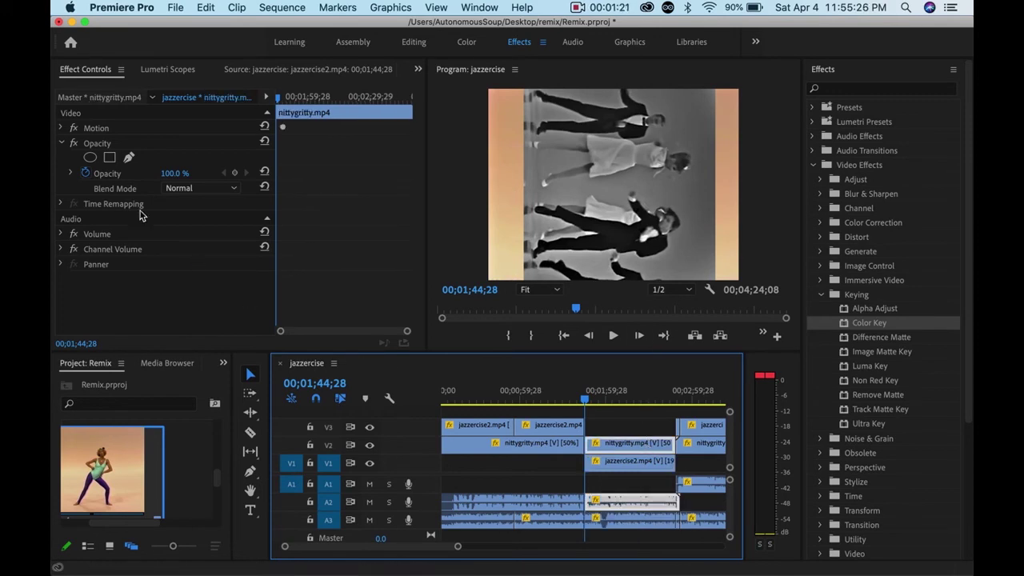
{"action": "left_click", "coordinate": [234, 189]}
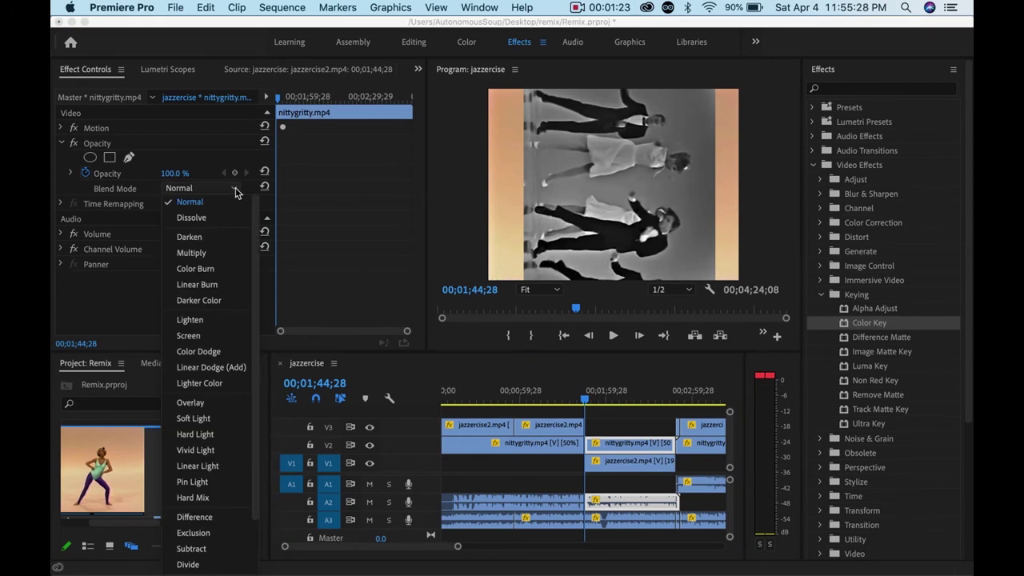
{"action": "left_click", "coordinate": [218, 286]}
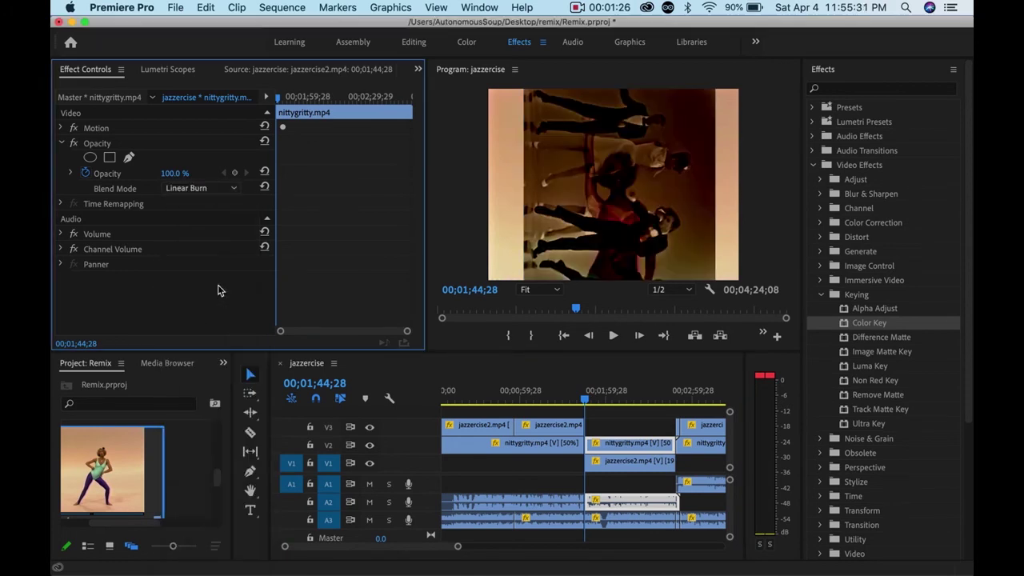
{"action": "left_click", "coordinate": [629, 405]}
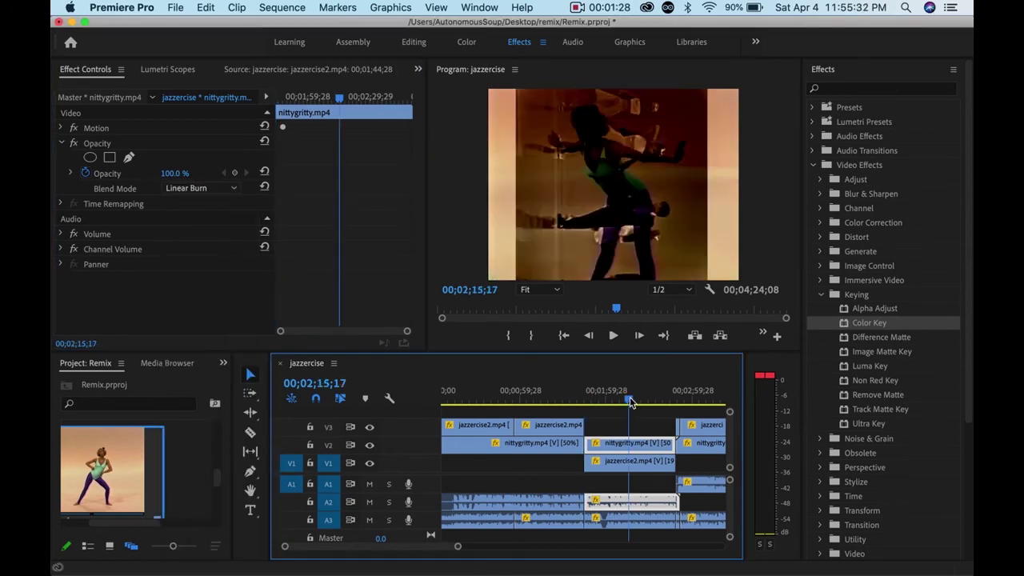
{"action": "left_click", "coordinate": [228, 190]}
{"action": "left_click", "coordinate": [188, 500]}
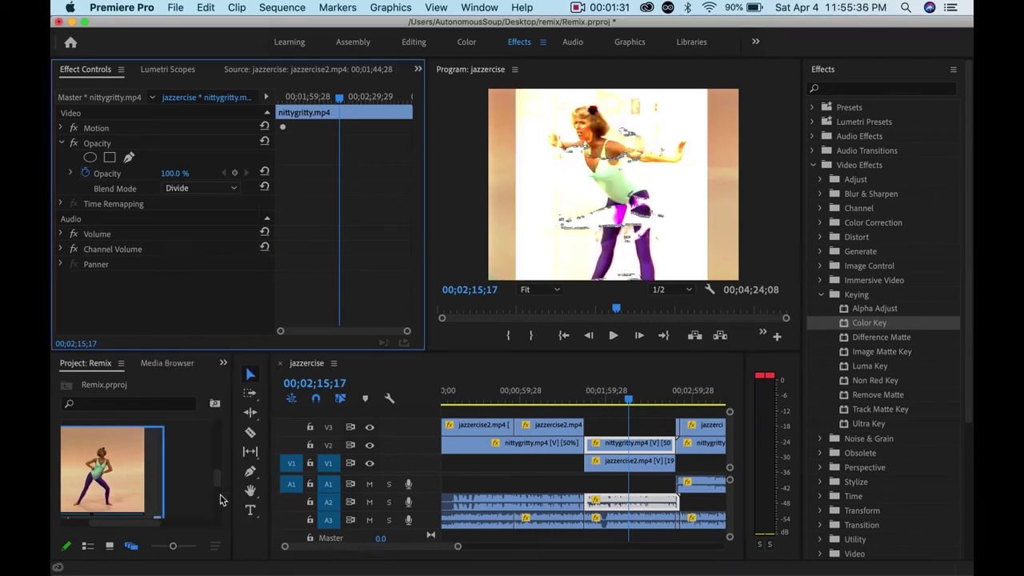
{"action": "left_click", "coordinate": [238, 190]}
{"action": "left_click", "coordinate": [223, 478]}
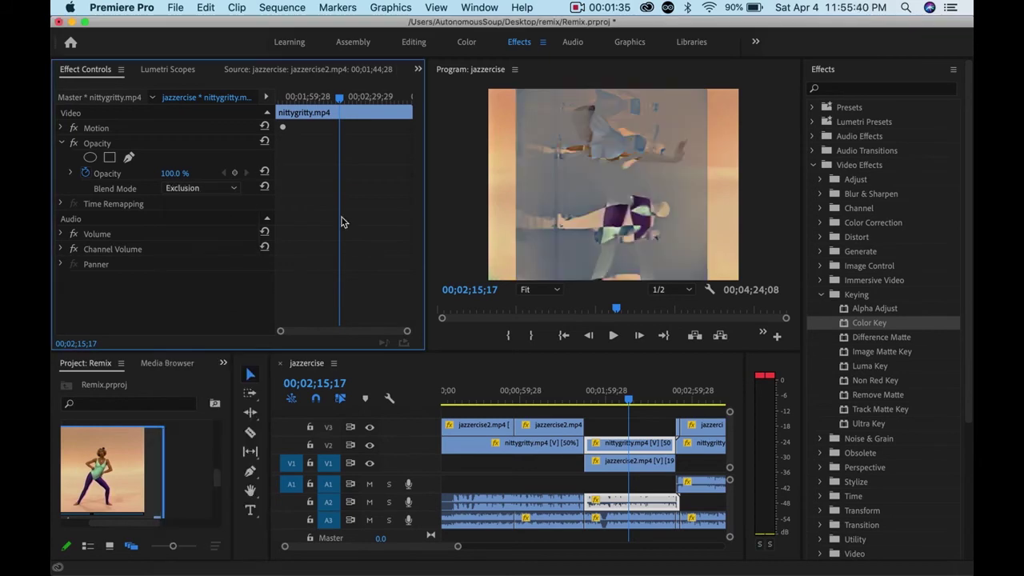
- Play from shortly before the cut at 00;01;44;28 to about 00;02;01;08 to review the Exclusion blend
{"action": "left_click", "coordinate": [570, 400]}
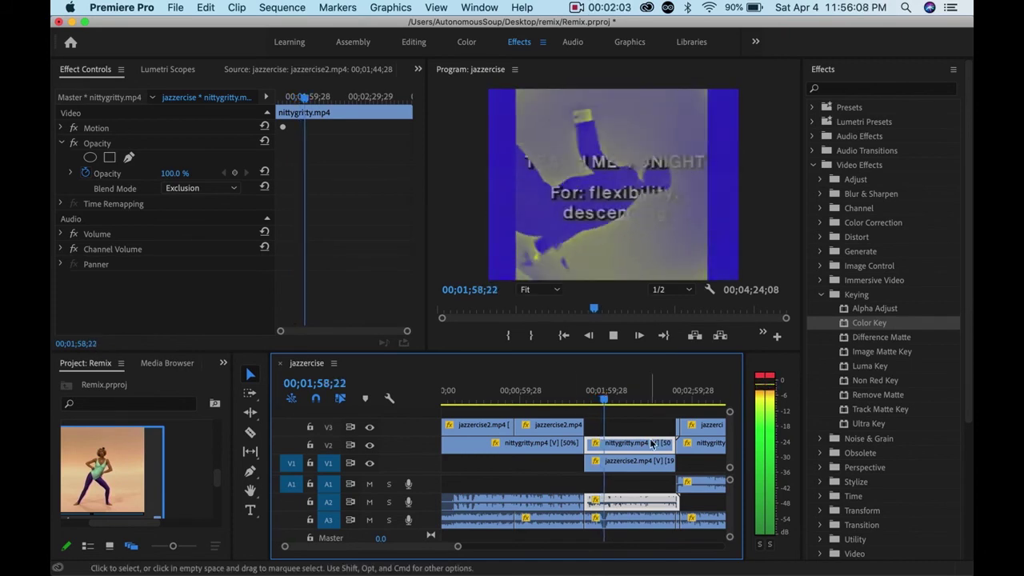
{"action": "key", "text": "space"}
- Apply the Color Key effect to the jazzercise2.mp4 segment on V3 that starts at 00;02;51;24
{"action": "scroll", "coordinate": [612, 420], "scroll_direction": "down", "scroll_amount": 5}
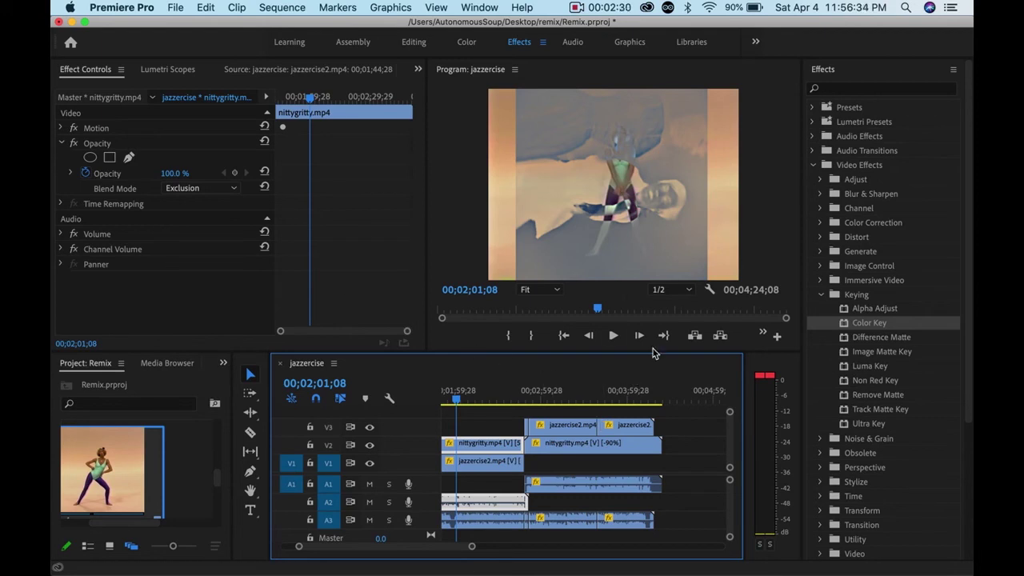
{"action": "left_click", "coordinate": [571, 431]}
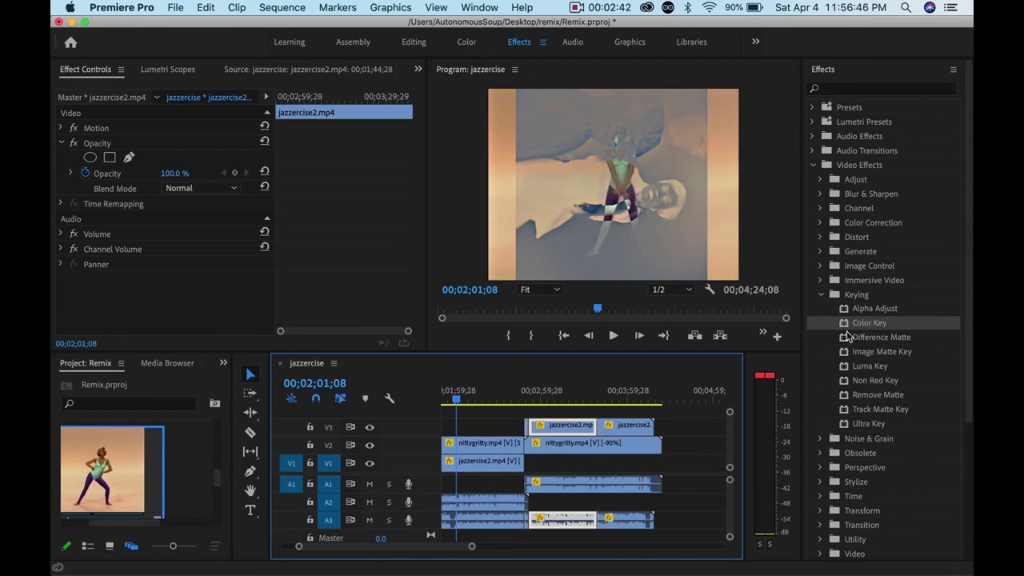
{"action": "left_click", "coordinate": [826, 68]}
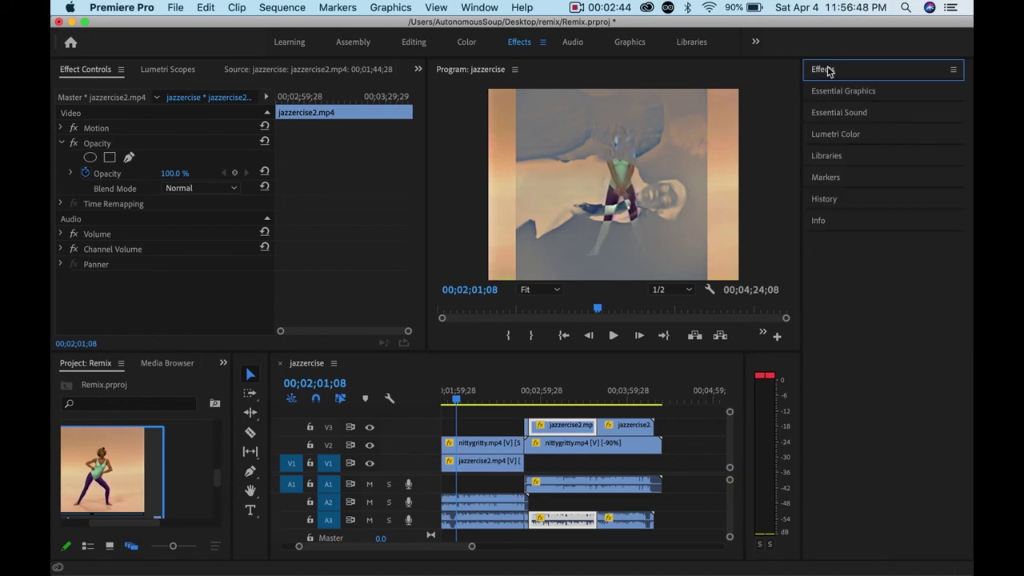
{"action": "left_click", "coordinate": [826, 70]}
{"action": "left_click", "coordinate": [824, 295]}
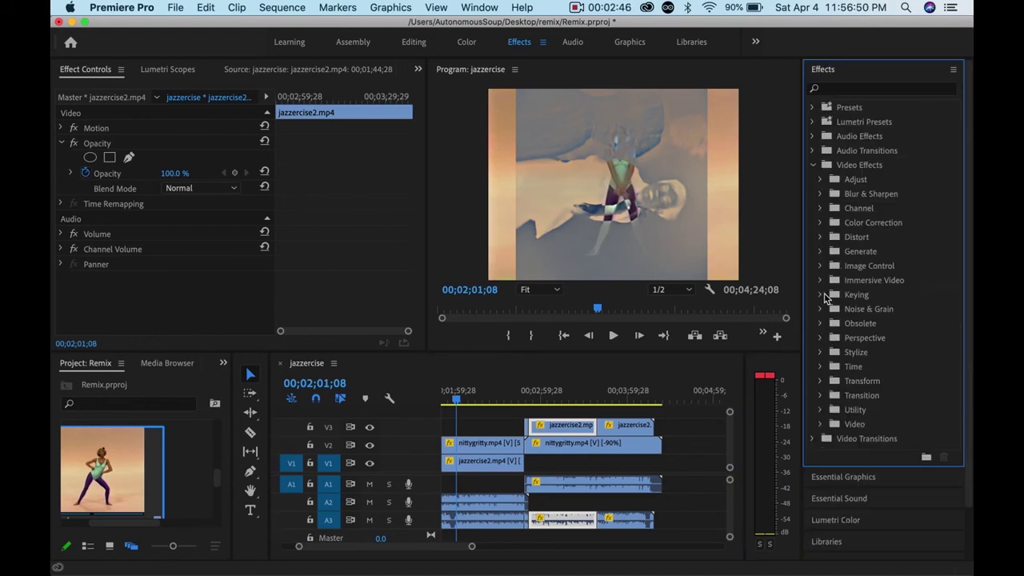
{"action": "left_click", "coordinate": [823, 295]}
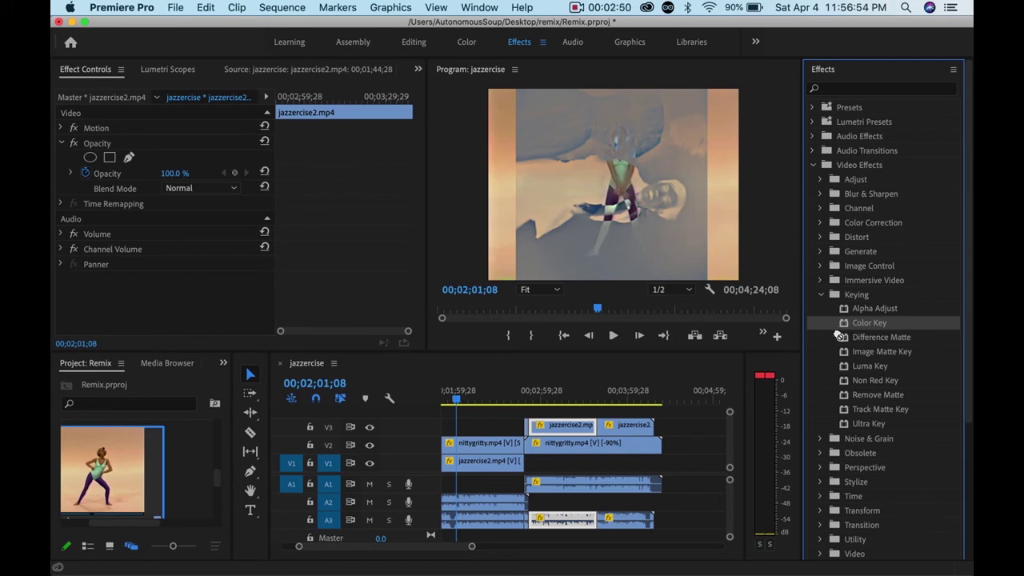
{"action": "left_click_drag", "start_coordinate": [782, 378], "coordinate": [579, 426]}
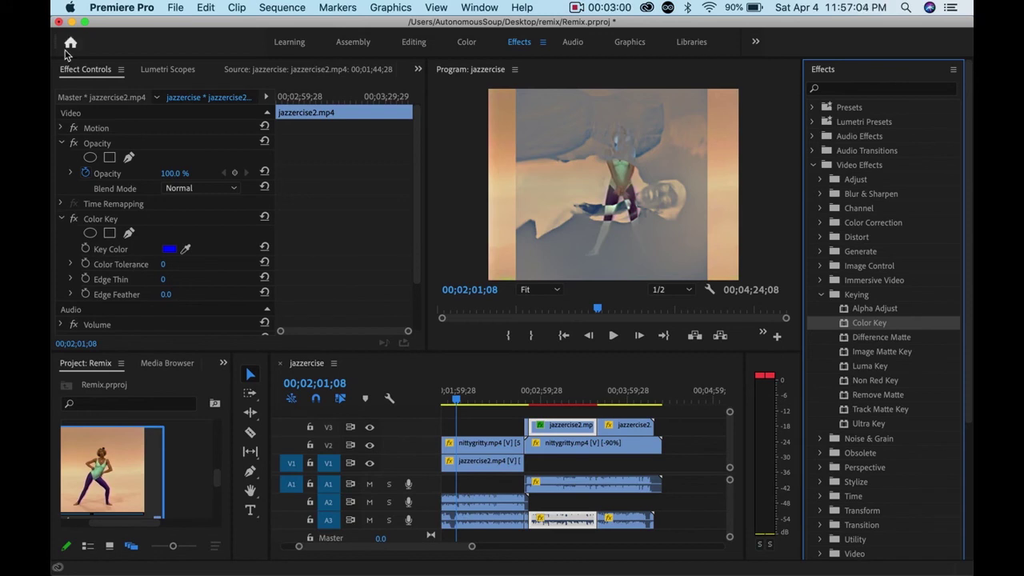
- Set the Color Key's key color by sampling the peach background in the frame at 00;03;09;22
{"action": "left_click", "coordinate": [62, 218]}
{"action": "left_click", "coordinate": [62, 219]}
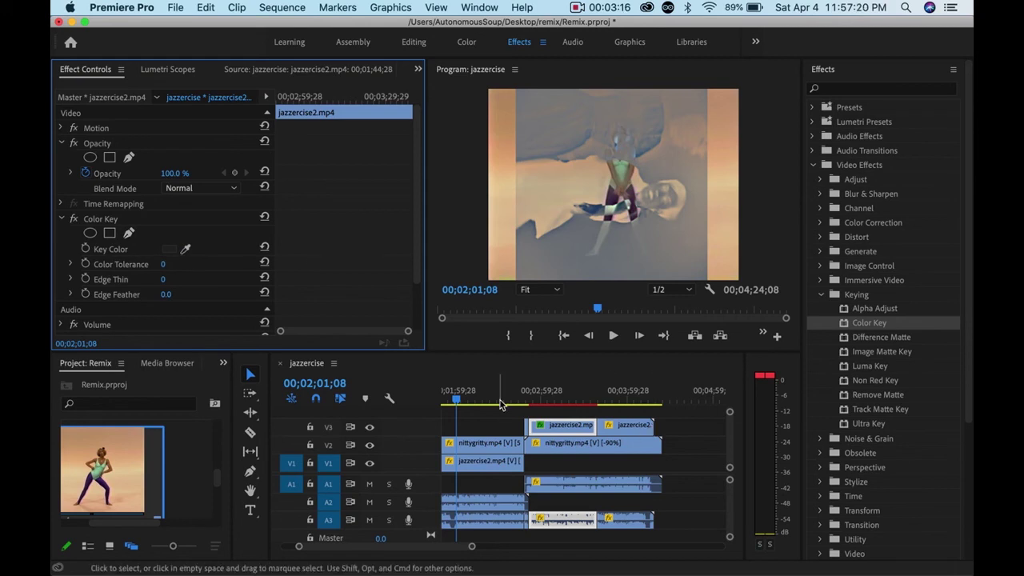
{"action": "left_click", "coordinate": [555, 399]}
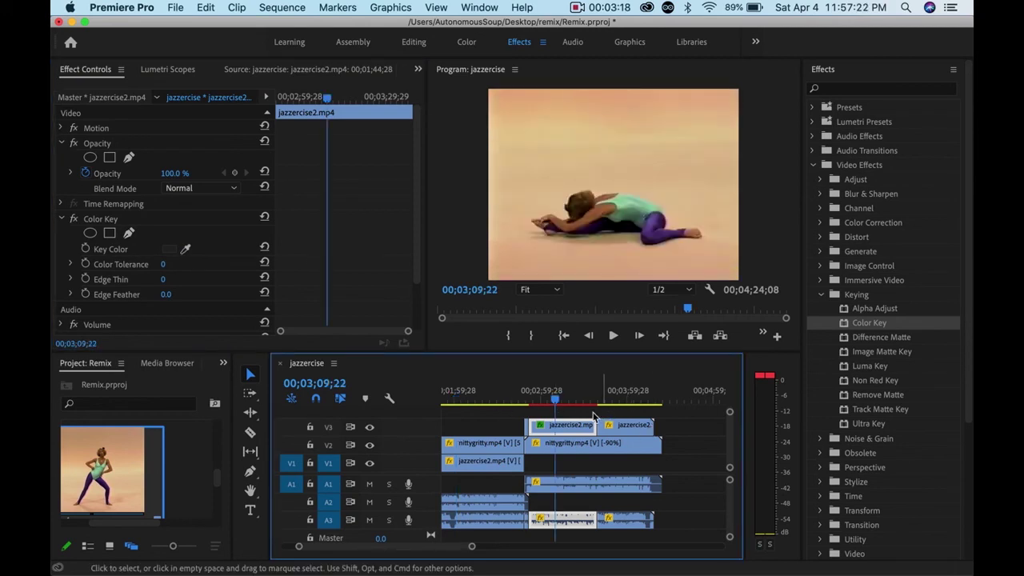
{"action": "left_click", "coordinate": [184, 249]}
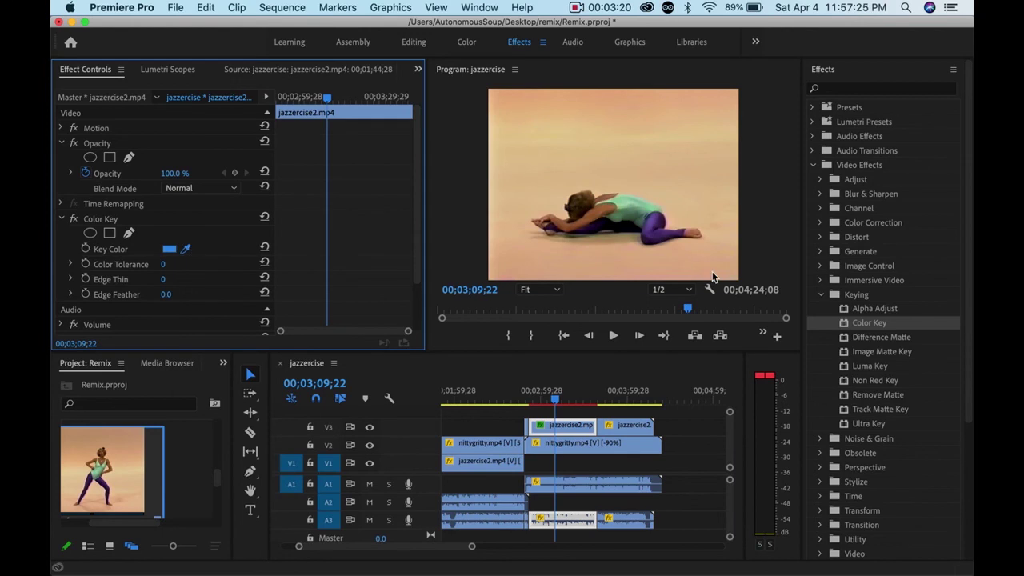
{"action": "left_click", "coordinate": [679, 166]}
- Turn on Color Tolerance animation with a keyframe of 0 at the segment's start, 00;02;51;24
{"action": "scroll", "coordinate": [120, 292], "scroll_direction": "down", "scroll_amount": 2}
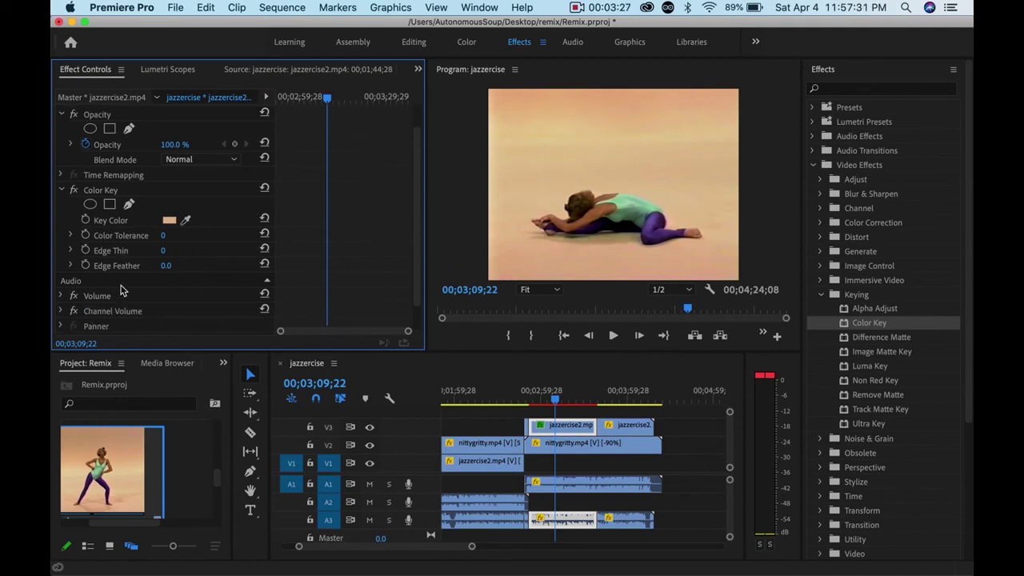
{"action": "left_click", "coordinate": [71, 236]}
{"action": "left_click_drag", "start_coordinate": [108, 260], "coordinate": [72, 267]}
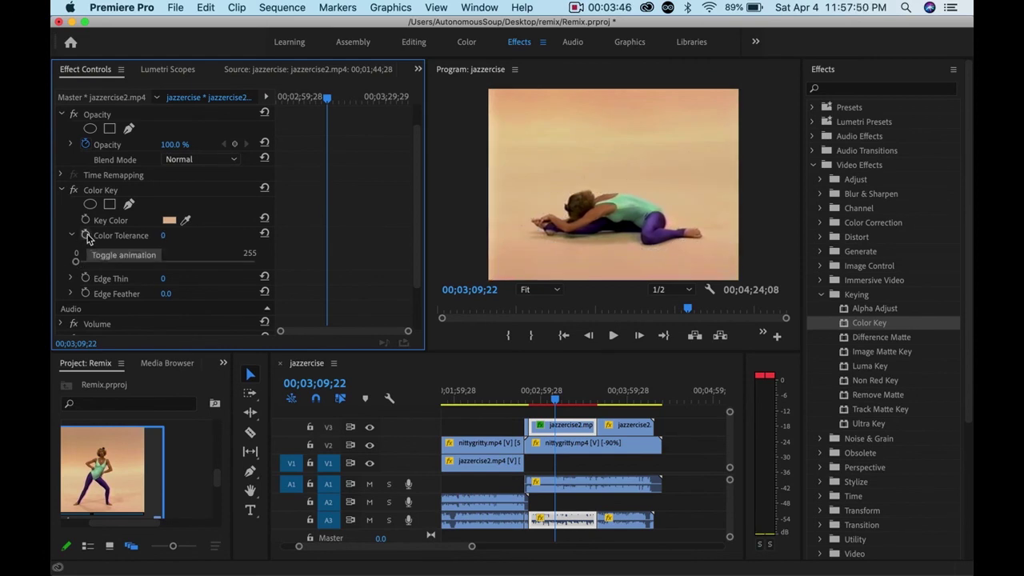
{"action": "left_click_drag", "start_coordinate": [328, 101], "coordinate": [276, 100]}
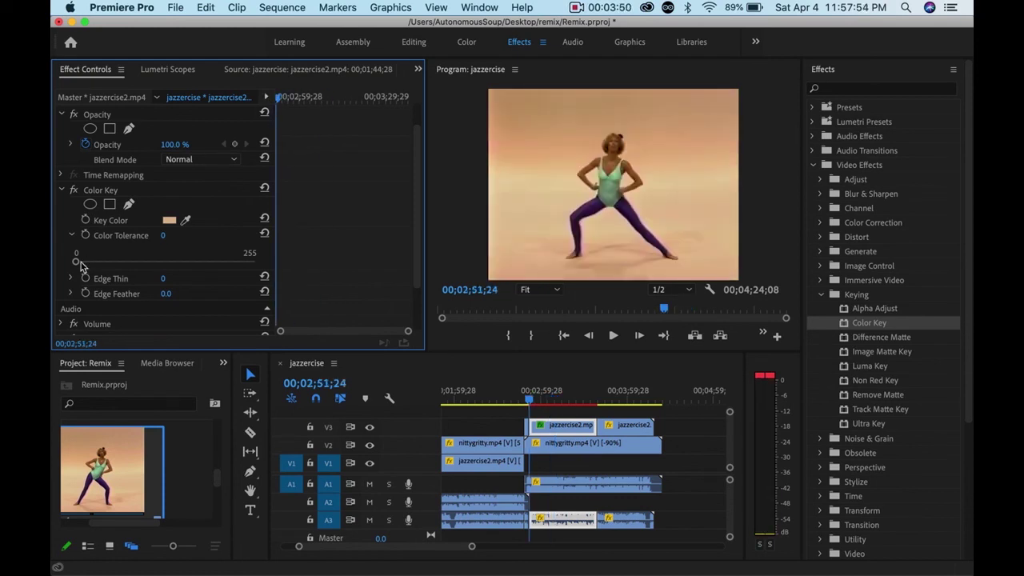
{"action": "left_click", "coordinate": [86, 236]}
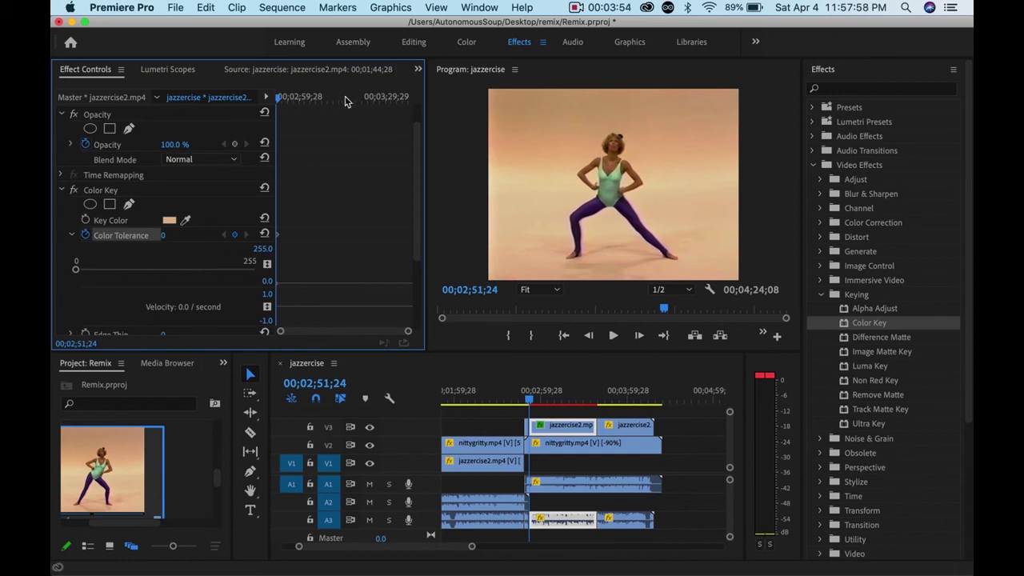
- Add a Color Tolerance keyframe of 238 near the segment's end at 00;03;35;11
{"action": "left_click", "coordinate": [402, 109]}
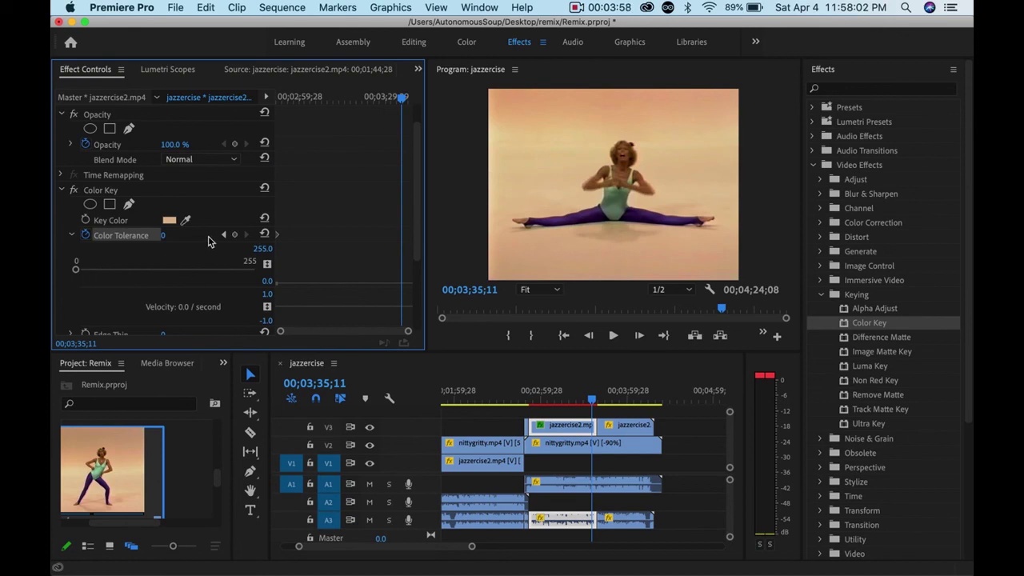
{"action": "left_click", "coordinate": [234, 235]}
{"action": "left_click_drag", "start_coordinate": [75, 273], "coordinate": [244, 274]}
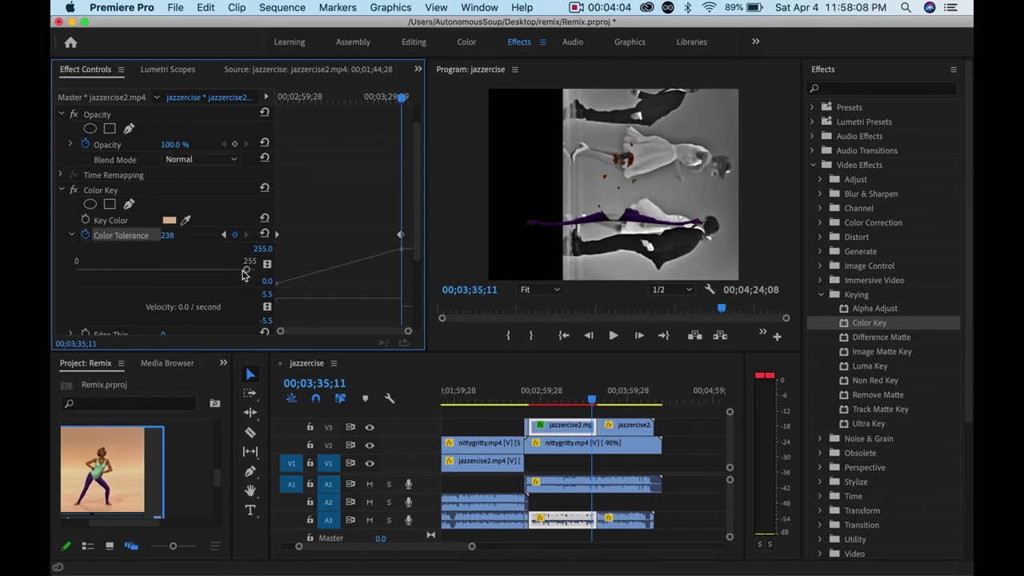
- Set the blend mode of the short jazzercise2.mp4 segment at the start of V3, around 00;02;49;18, to Hard Mix
{"action": "left_click_drag", "start_coordinate": [593, 404], "coordinate": [521, 408]}
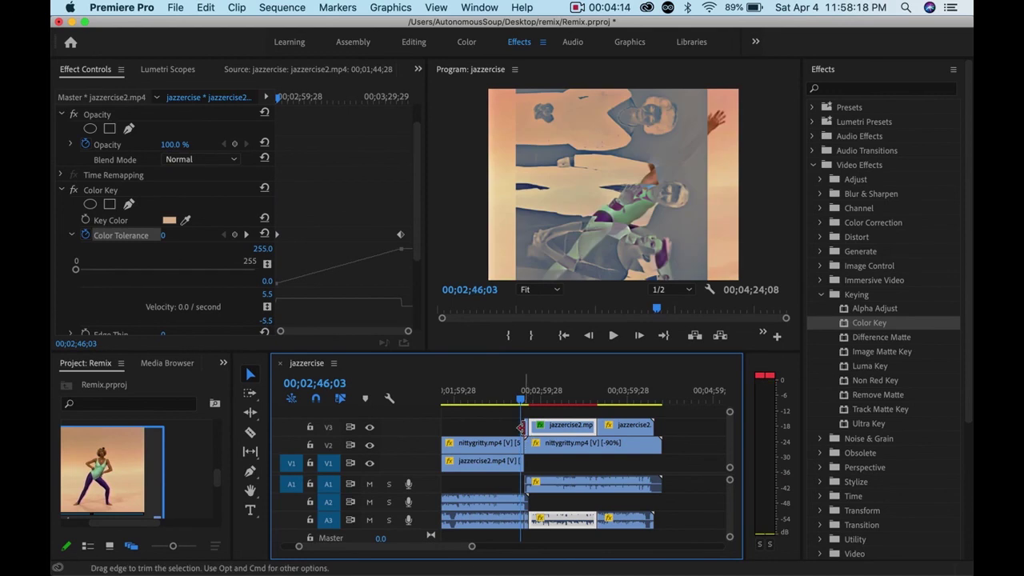
{"action": "left_click", "coordinate": [532, 426]}
{"action": "left_click", "coordinate": [227, 189]}
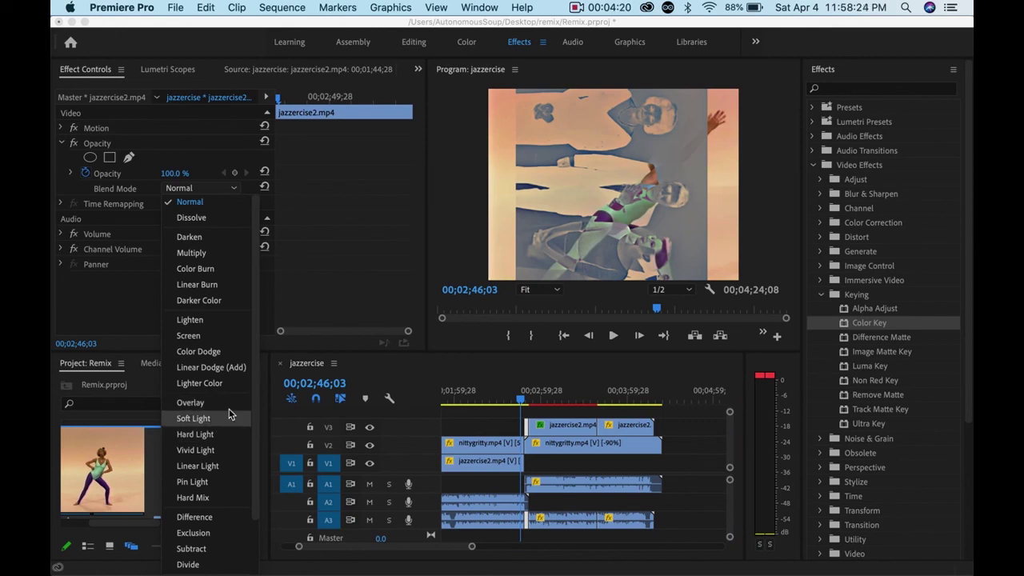
{"action": "left_click_drag", "start_coordinate": [522, 401], "coordinate": [530, 402]}
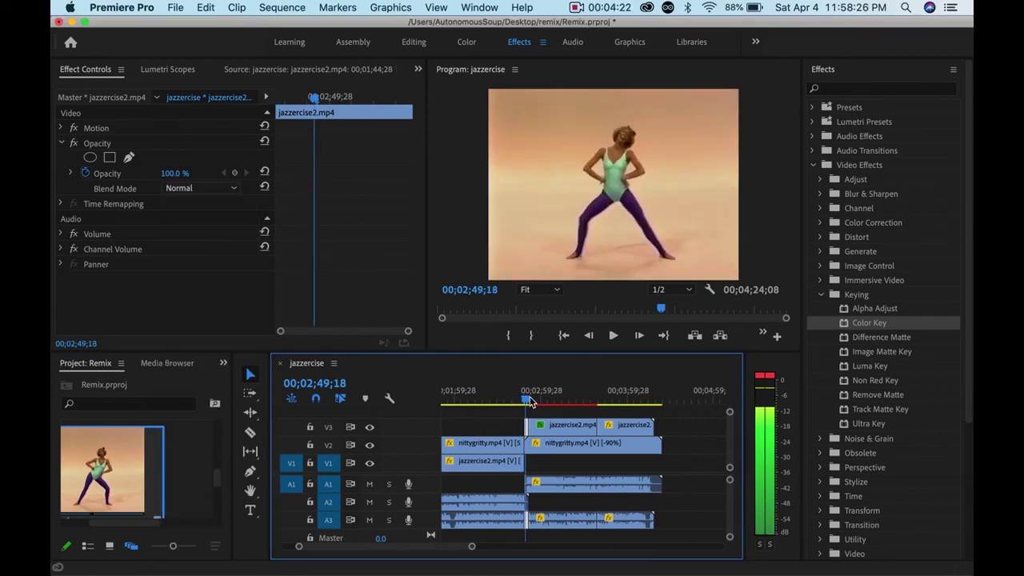
{"action": "left_click", "coordinate": [234, 189]}
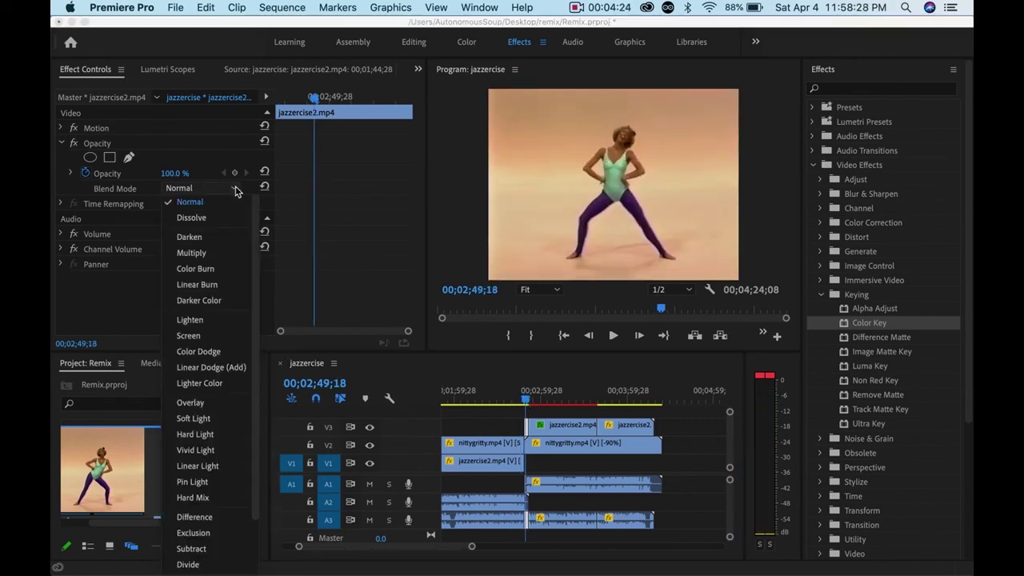
{"action": "left_click", "coordinate": [222, 497]}
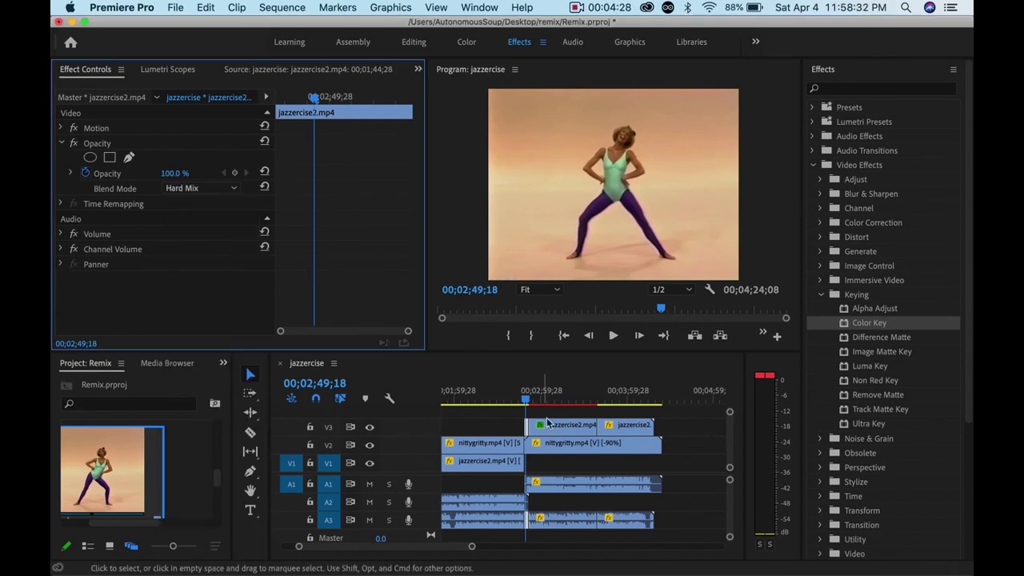
- Play back the sequence from just before the first V3 segment to 00;03;40;15 to review the blend and the animated Color Key
{"action": "mouse_move", "coordinate": [526, 387]}
{"action": "left_mouse_down"}
{"action": "mouse_move", "coordinate": [531, 400]}
{"action": "mouse_move", "coordinate": [522, 401]}
{"action": "left_mouse_up"}
{"action": "key", "text": "space"}
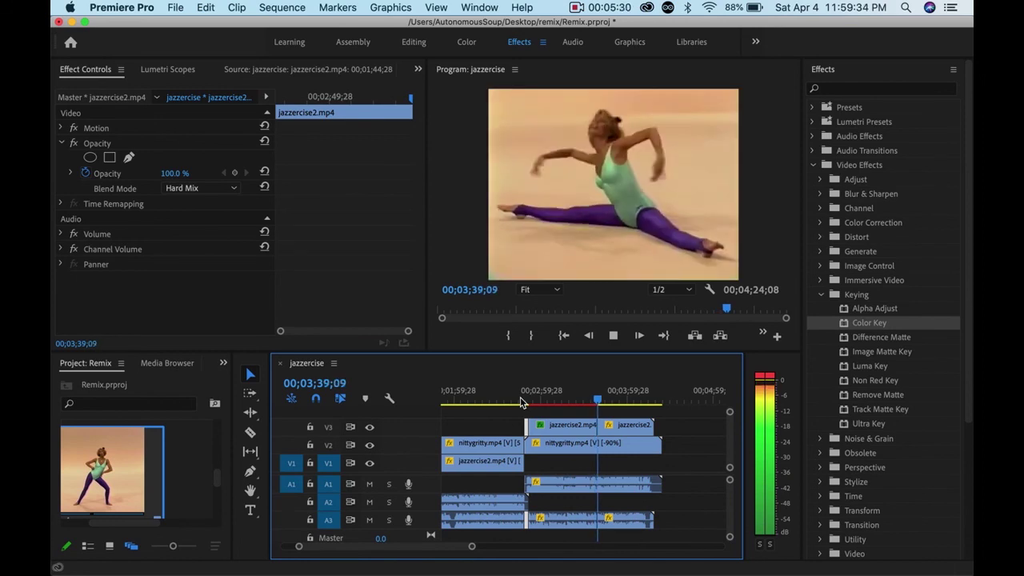
{"action": "key", "text": "space"}
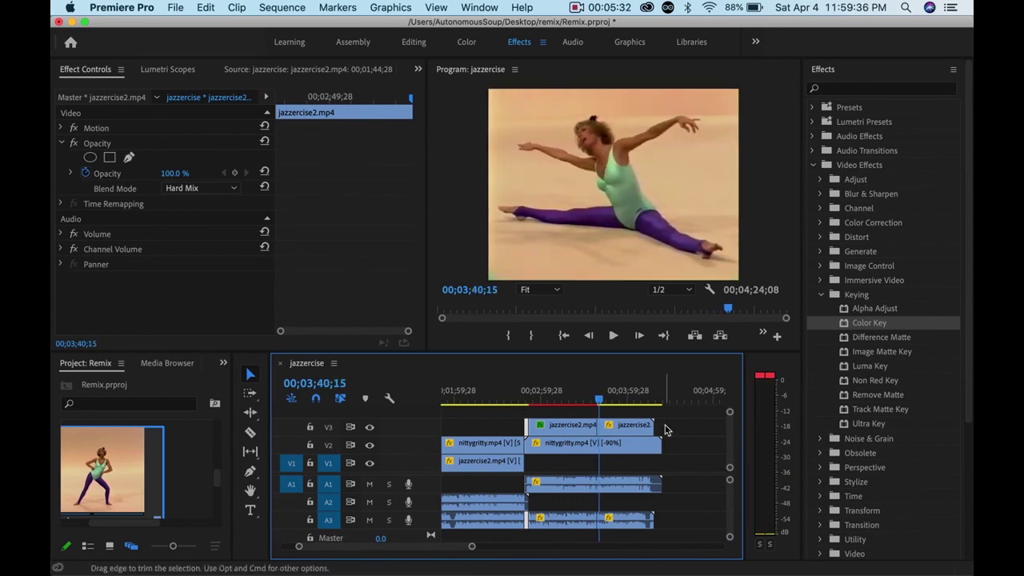
- Apply the Color Key effect to the last jazzercise2.mp4 segment on V3 and sample the dancer's green leotard at 00;03;40;15 as its key color
{"action": "left_click", "coordinate": [625, 433]}
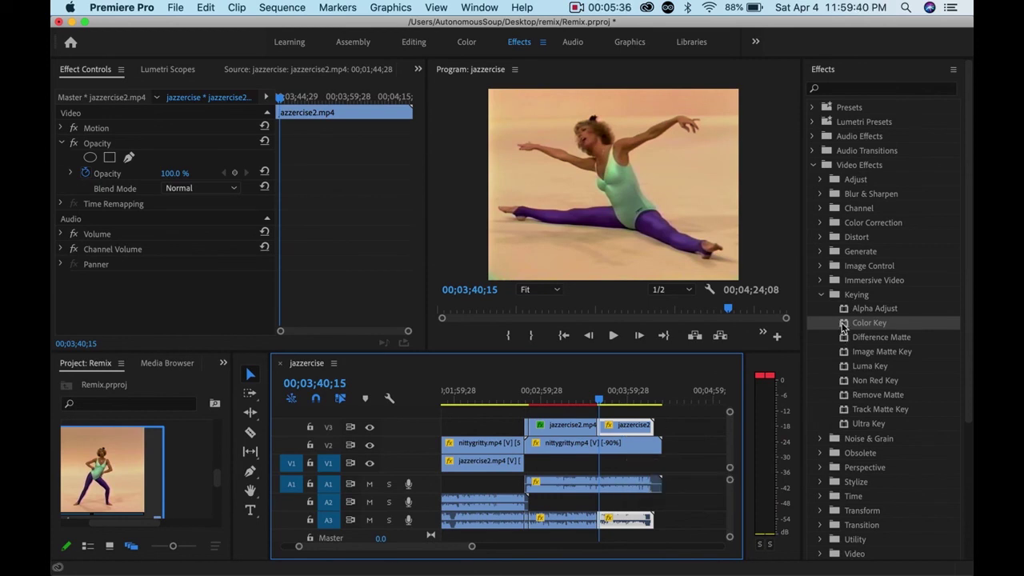
{"action": "left_click_drag", "start_coordinate": [849, 324], "coordinate": [632, 426]}
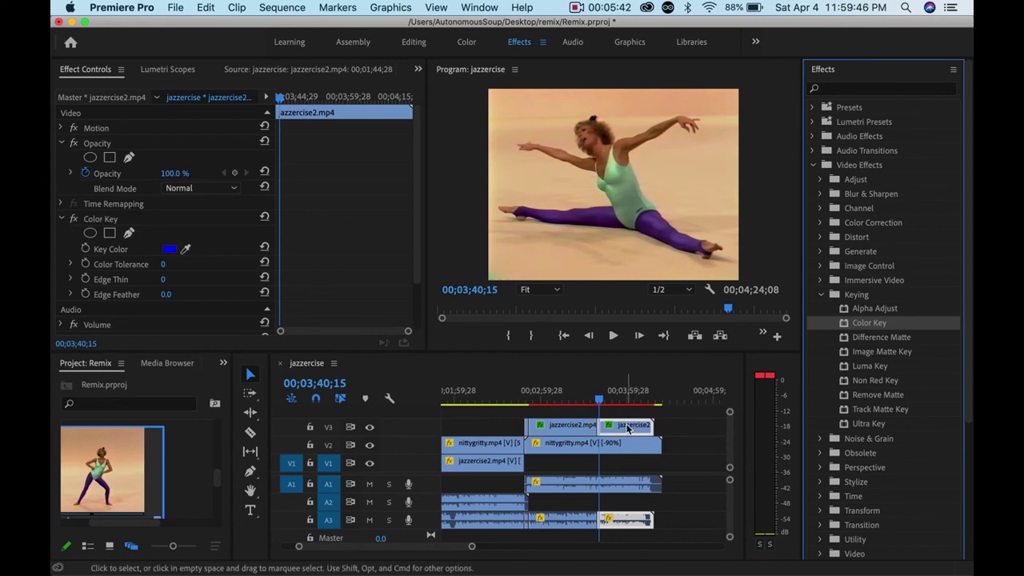
{"action": "left_click", "coordinate": [187, 249]}
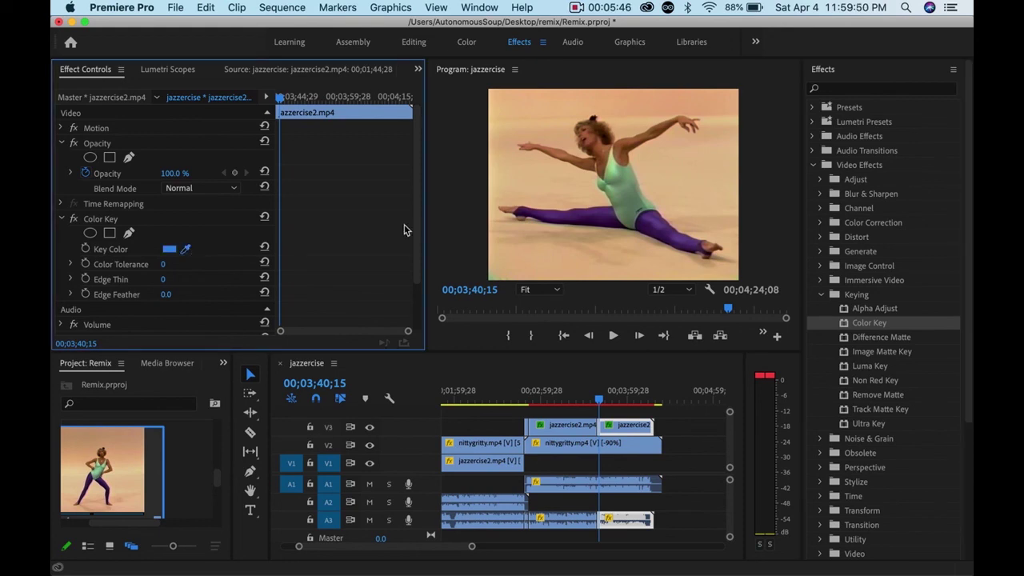
{"action": "left_click", "coordinate": [624, 179]}
- Set the last V3 segment's Color Tolerance to 87 and return the playhead to 00;03;35;23, just before that segment
{"action": "left_click", "coordinate": [71, 269]}
{"action": "left_click_drag", "start_coordinate": [160, 292], "coordinate": [137, 294]}
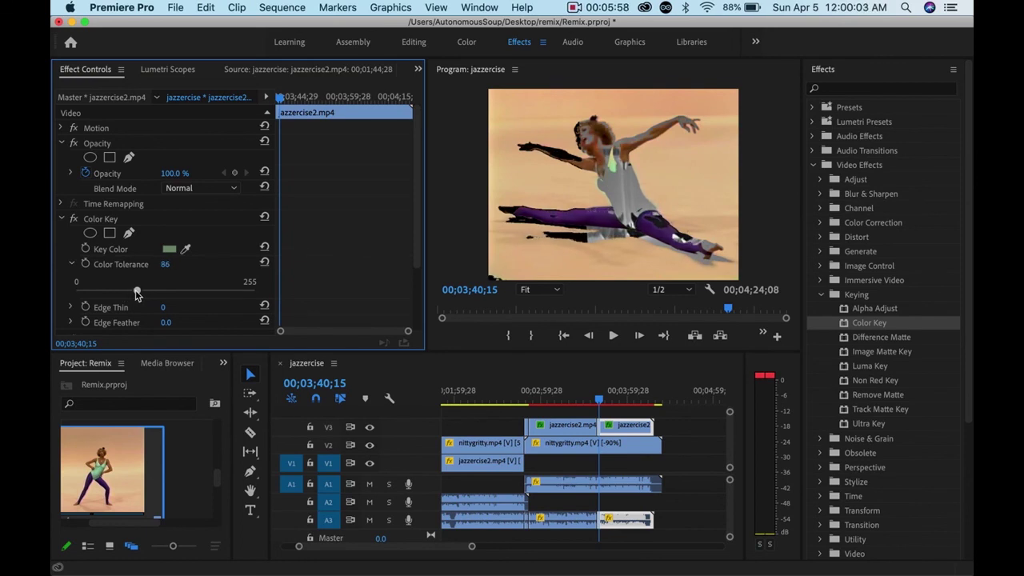
{"action": "left_click", "coordinate": [600, 405]}
{"action": "left_click_drag", "start_coordinate": [602, 405], "coordinate": [594, 406]}
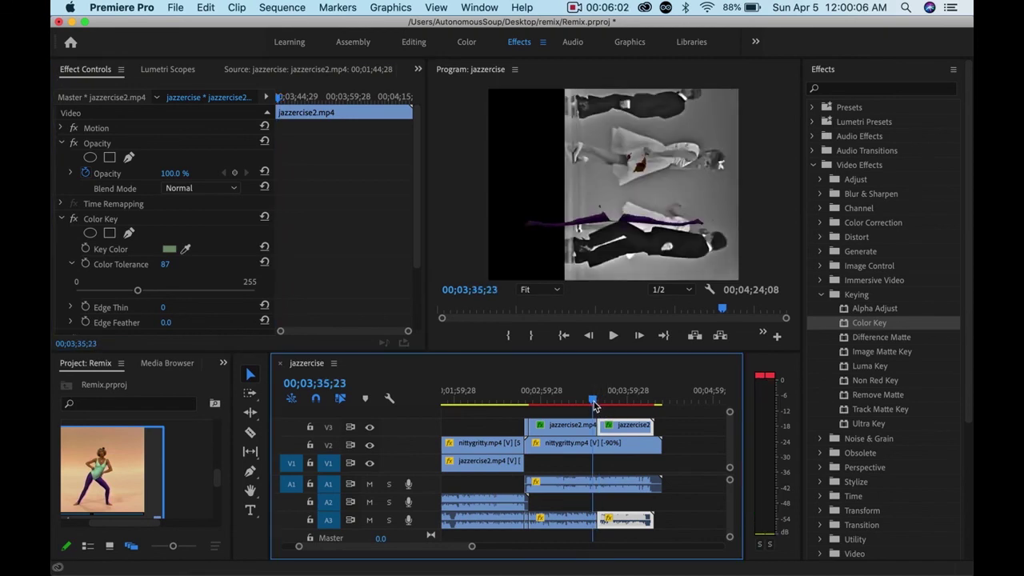